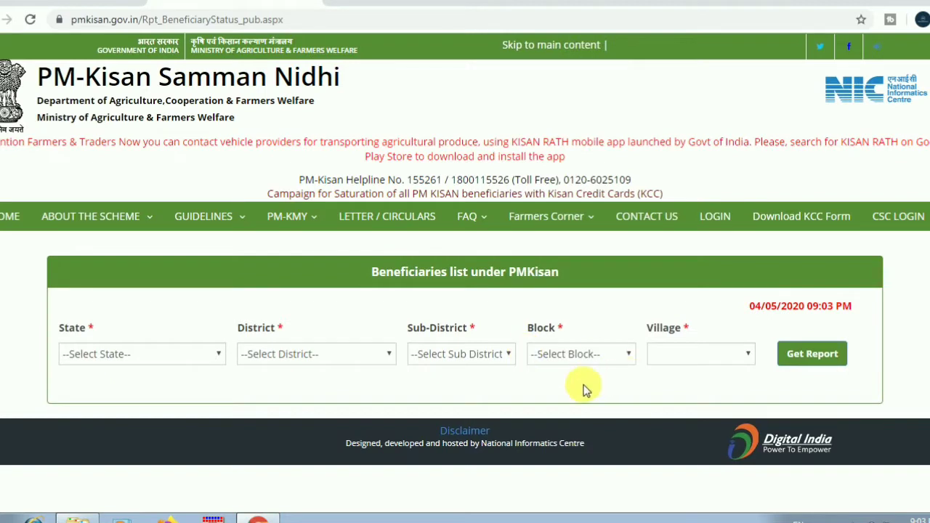
- Pick TELANGANA, WARANGAL URBAN, Warangal sub-district, Warangal block and village Laxmipur - (923546)
click(177, 362)
scroll(167, 272, down, 5)
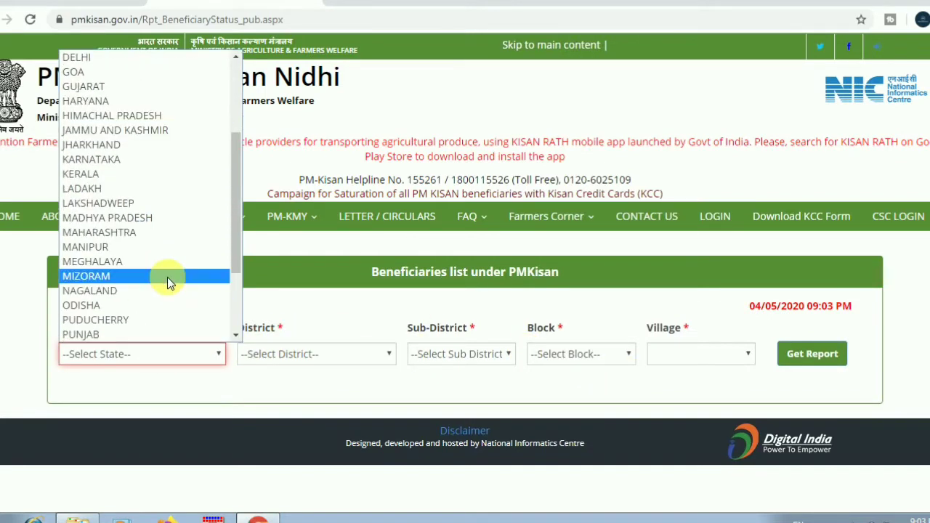
click(166, 280)
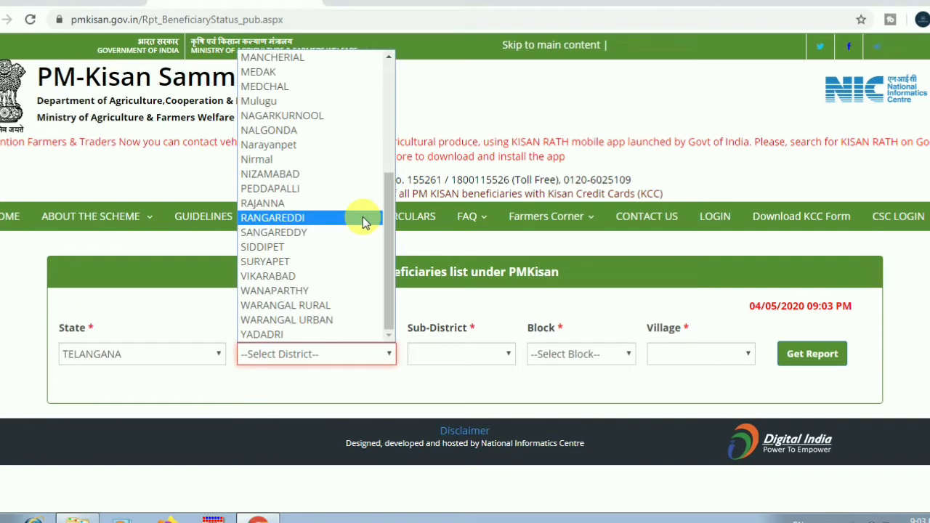
click(332, 320)
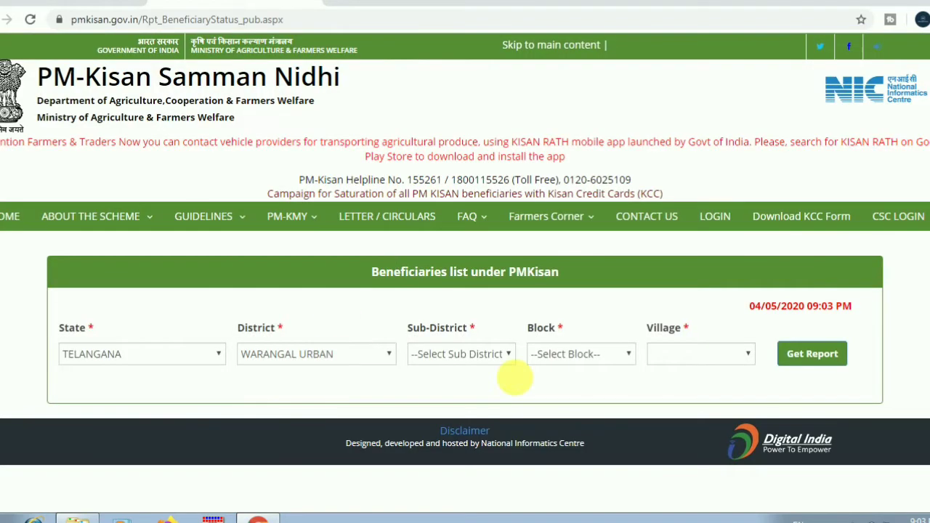
click(472, 354)
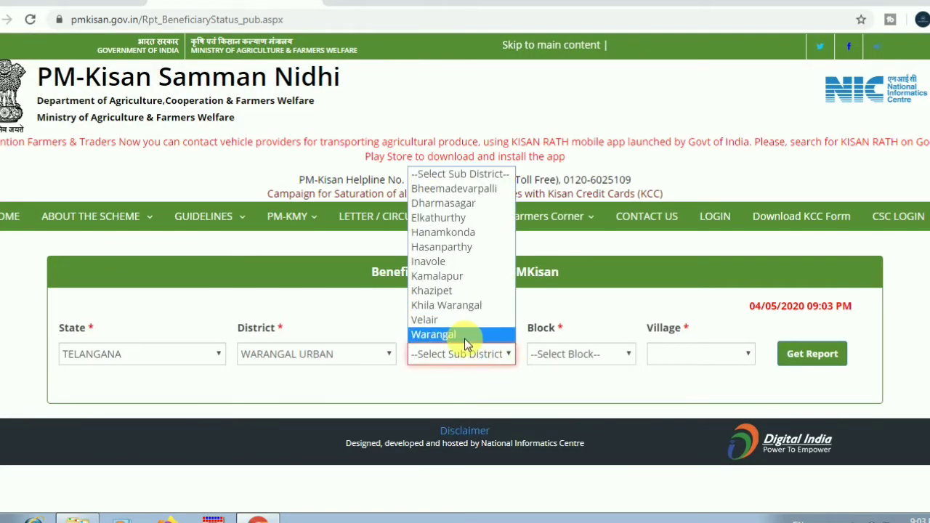
click(462, 335)
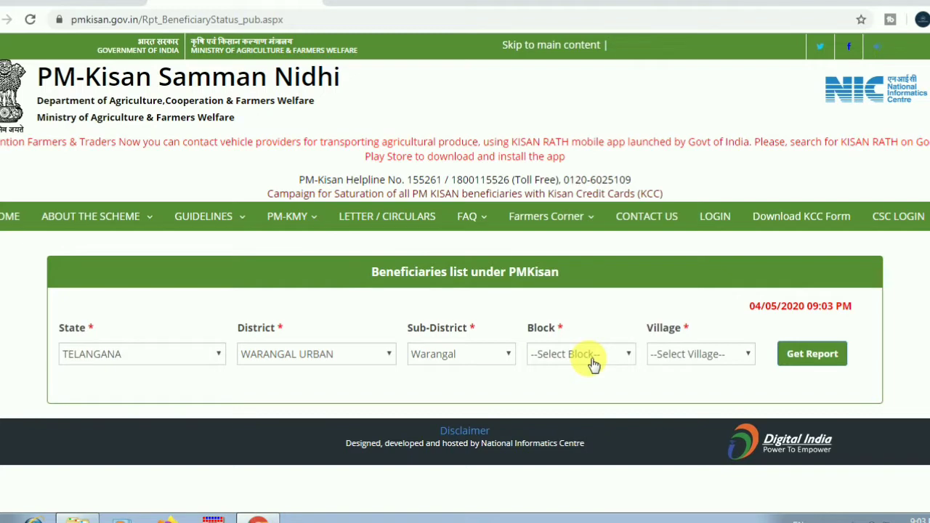
click(593, 357)
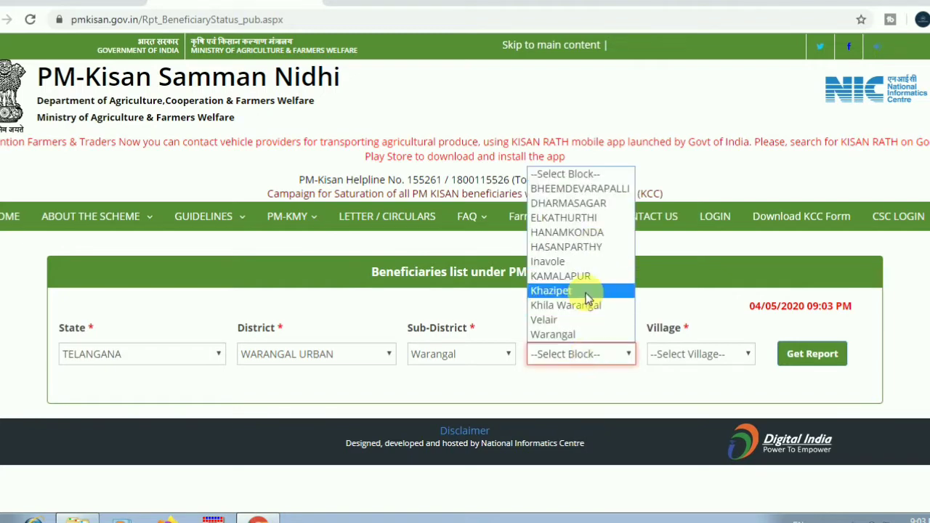
click(586, 335)
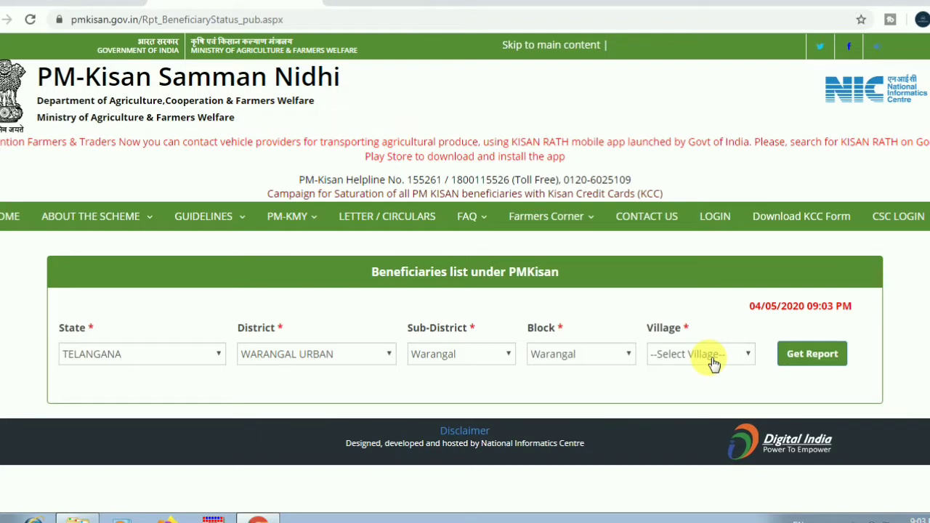
click(714, 364)
click(701, 396)
click(709, 366)
click(701, 390)
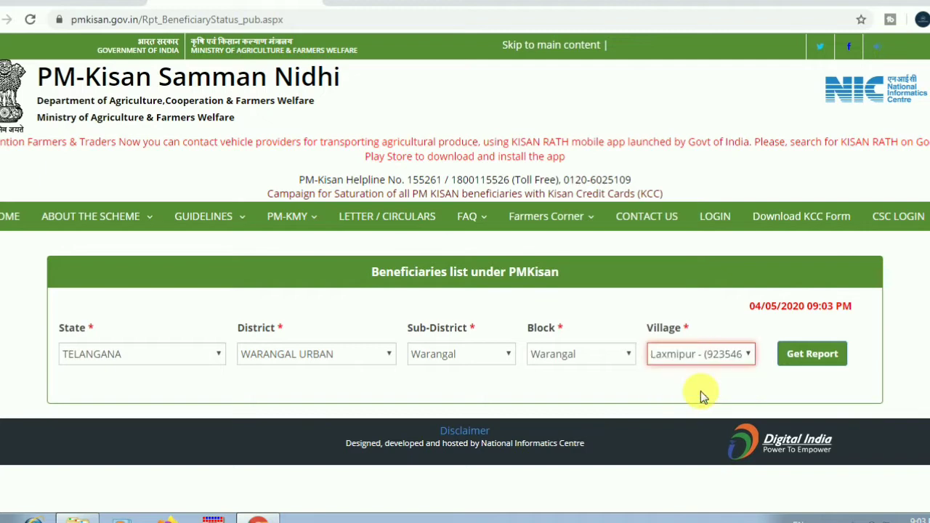
- Generate the Laxmipur beneficiary report, scroll the farmer name table and start a page search
click(820, 356)
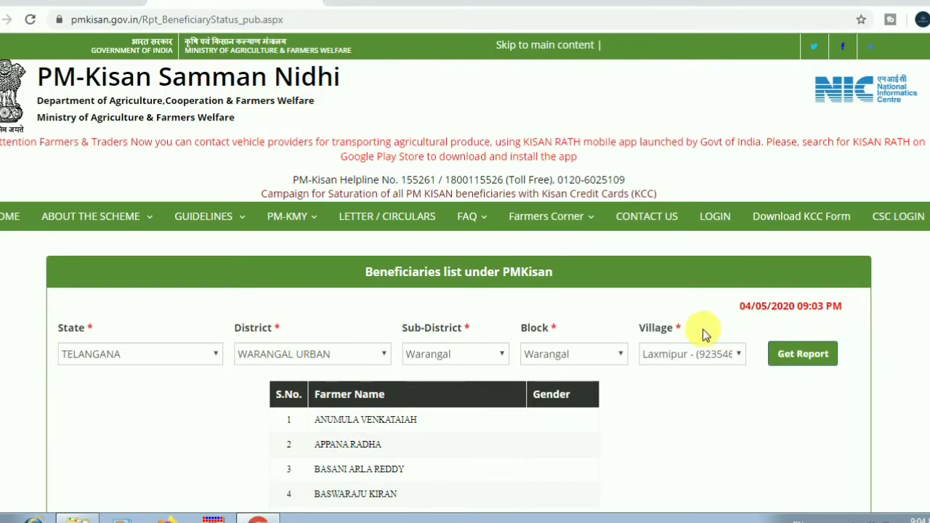
scroll(640, 303, down, 2)
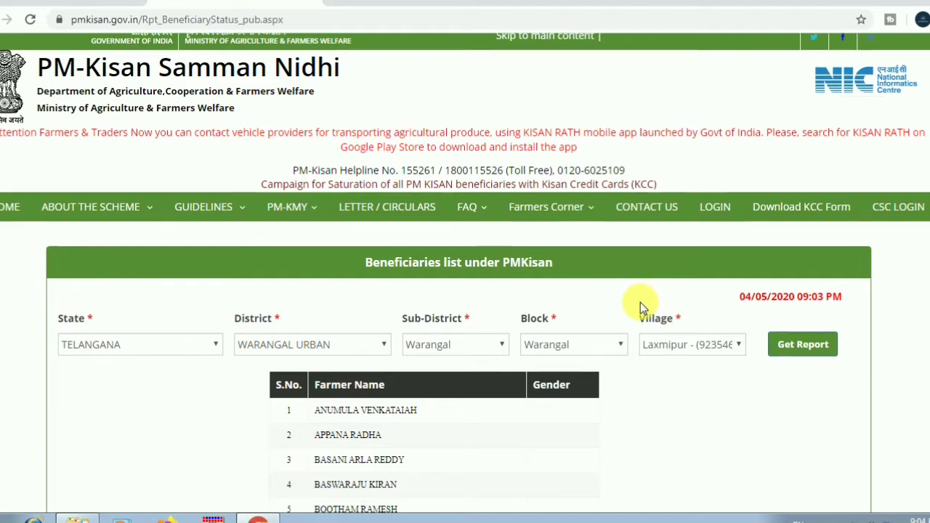
scroll(642, 305, down, 2)
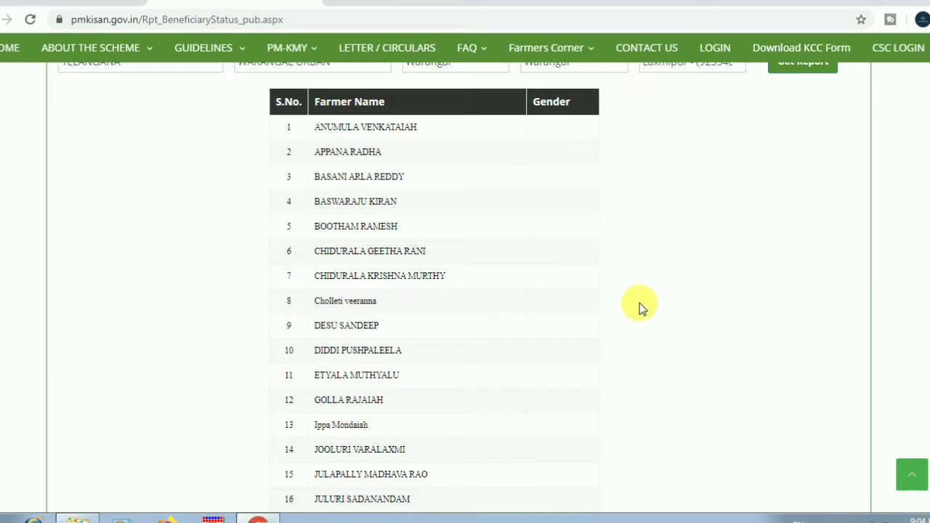
key(ctrl+f)
scroll(640, 304, up, 1)
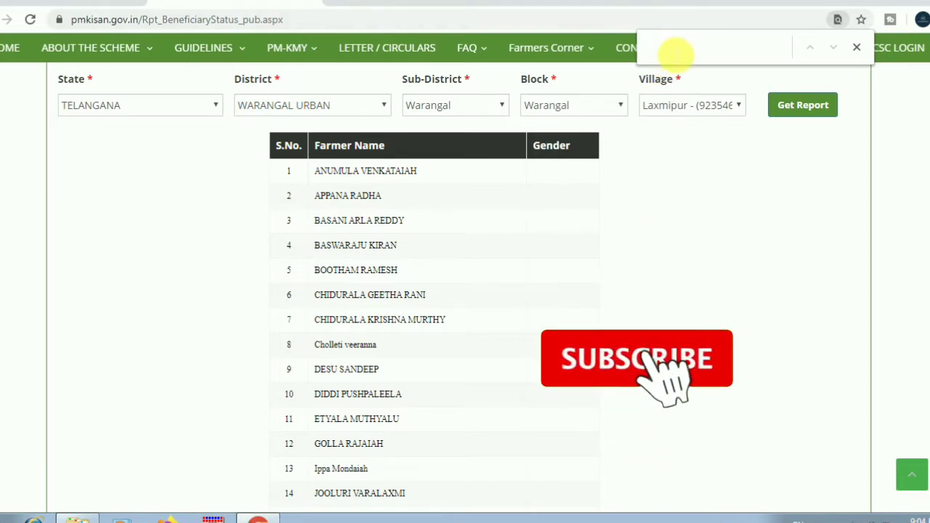
- Search the page for the farmer's surname to highlight the match in row 1
text(anu)
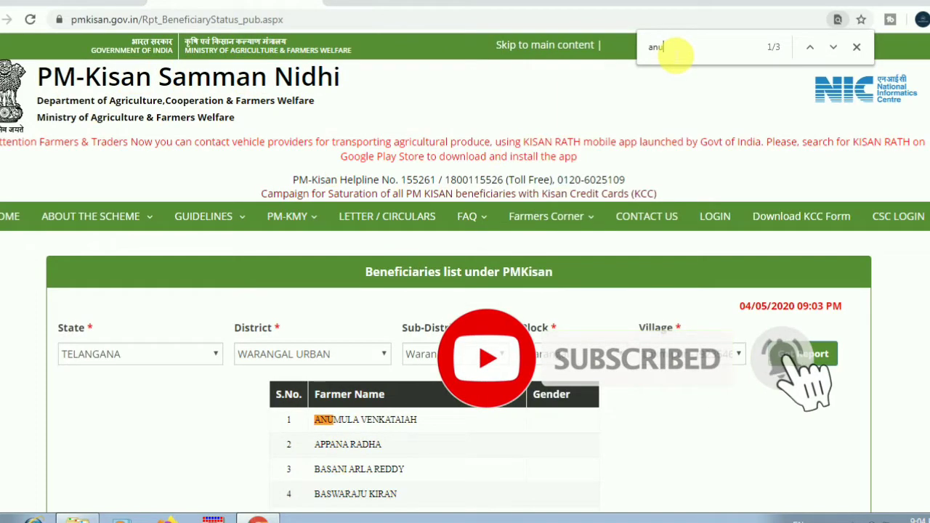
text(mu)
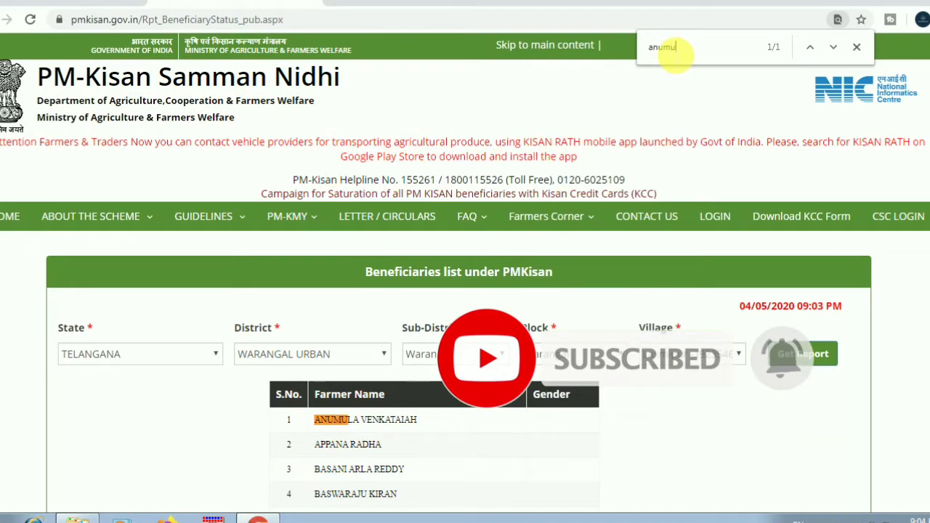
text(la)
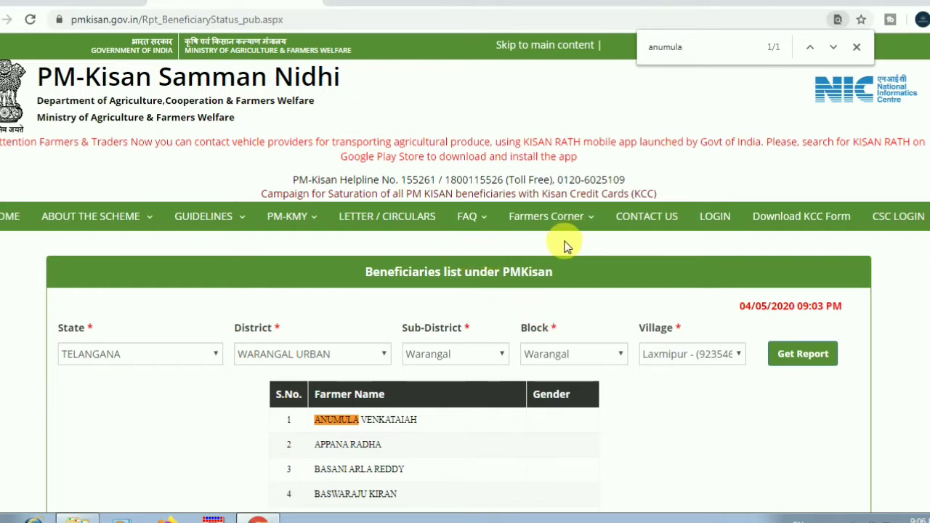
- Open the New Farmer Registration form from Farmers Corner
mouse_move(578, 229)
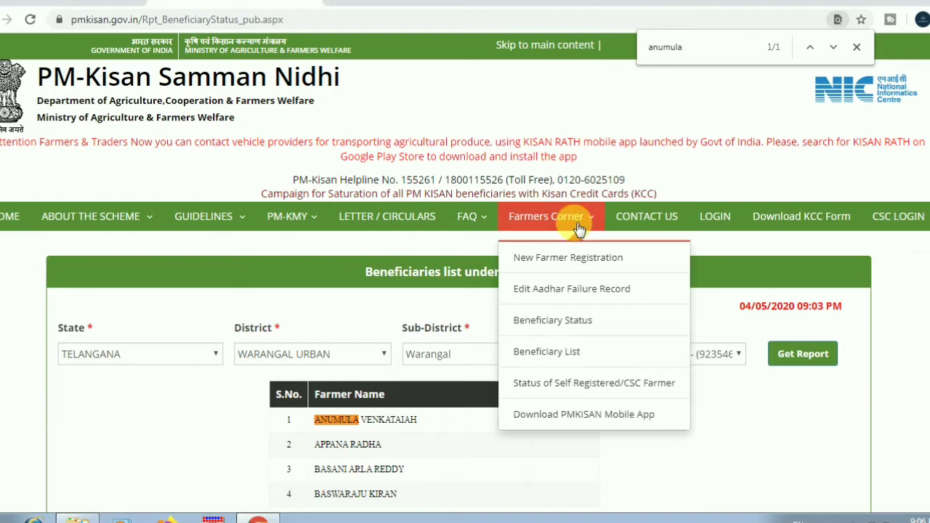
click(572, 261)
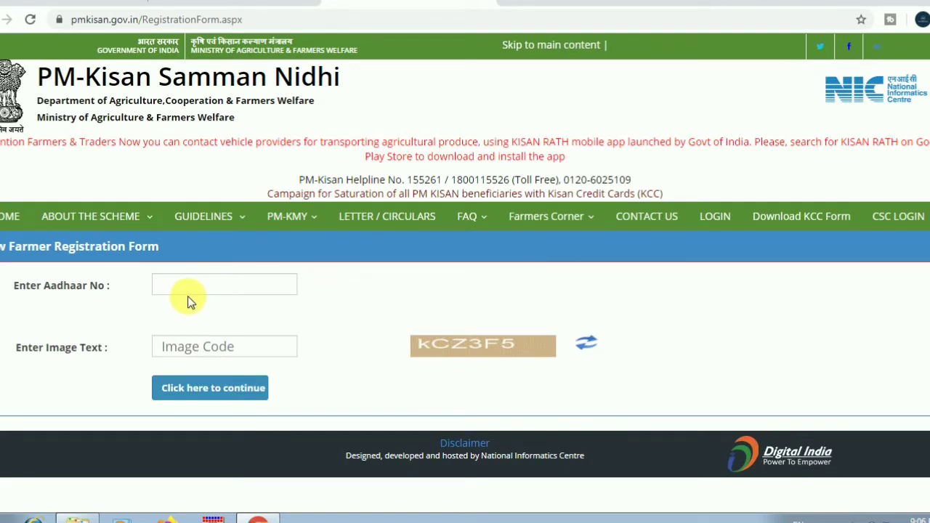
click(224, 290)
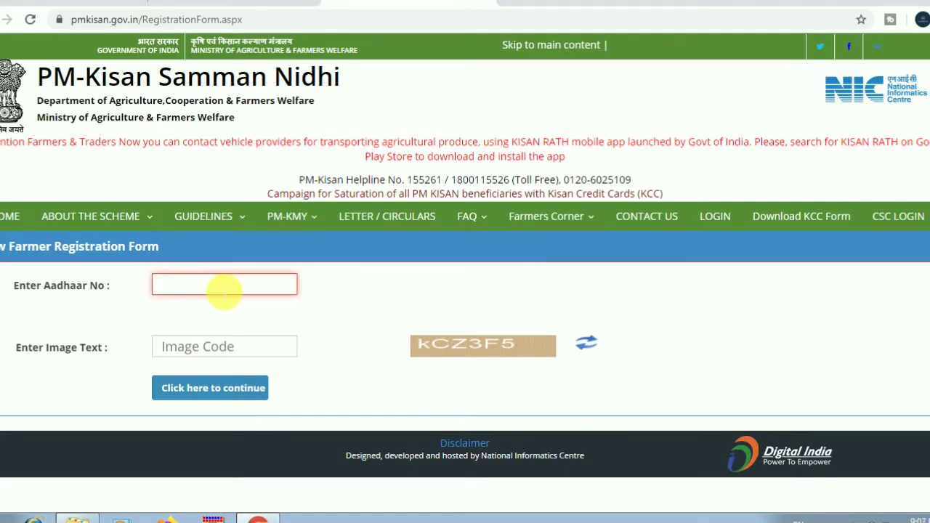
click(213, 347)
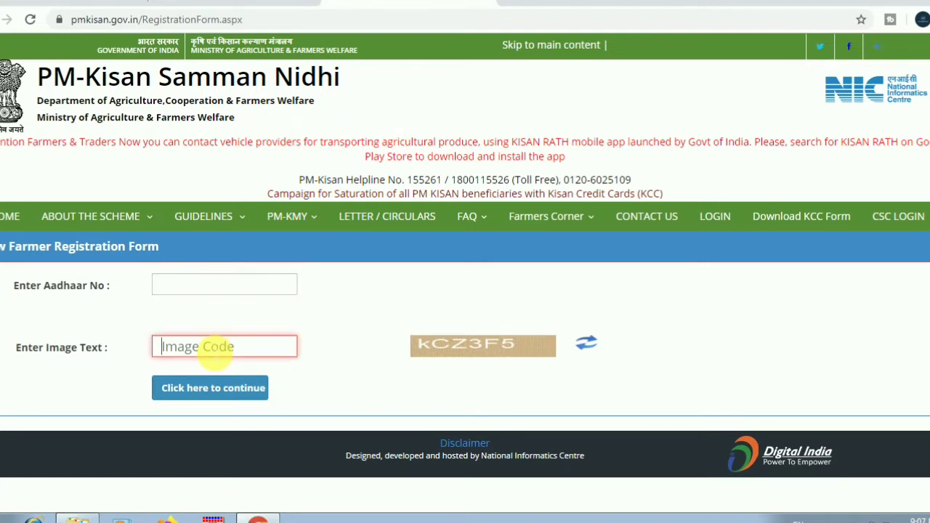
click(195, 290)
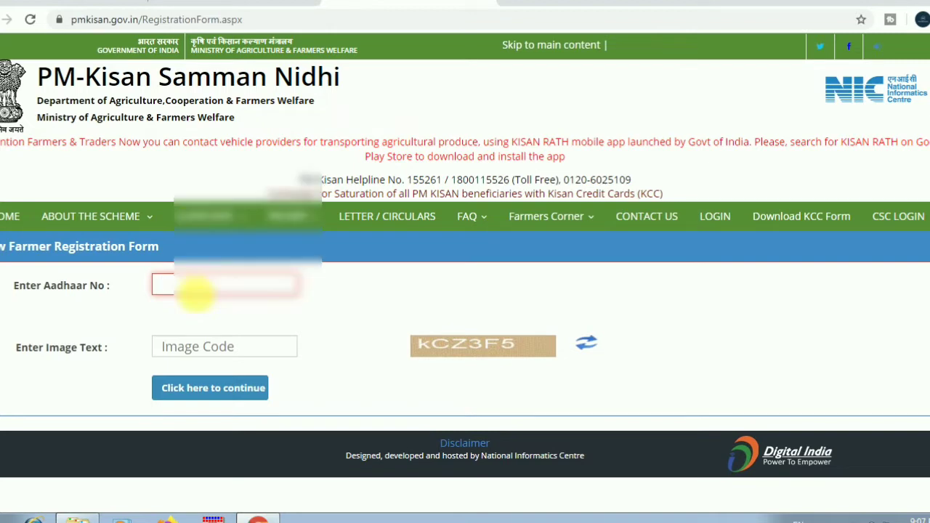
- Submit the Aadhaar number and image code, then dismiss the invalid image text alert
text(94)
click(199, 355)
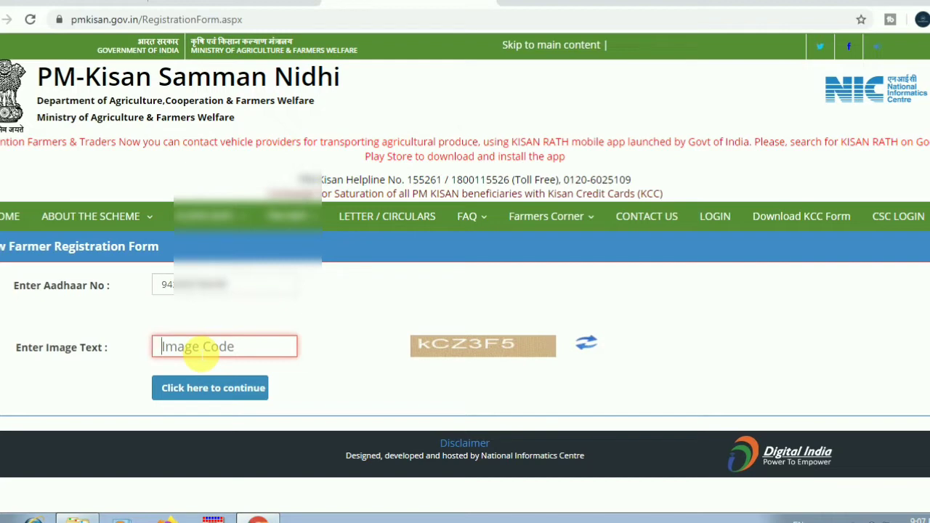
text(kcz3F5)
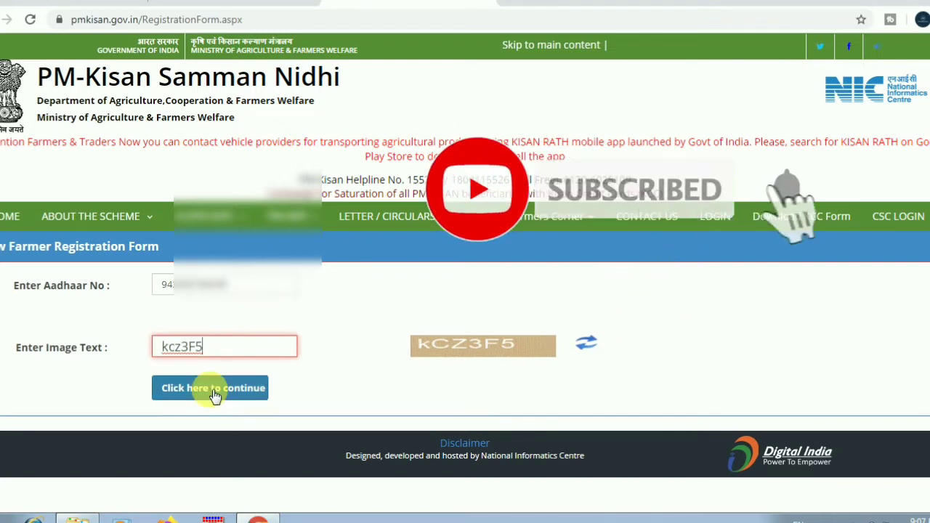
click(211, 393)
click(594, 101)
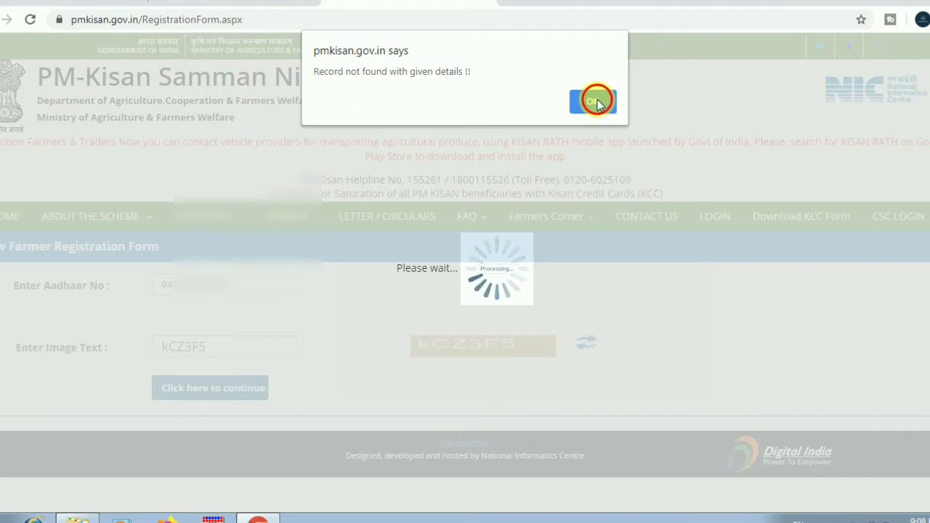
- Dismiss the record-not-found message and answer Yes to register as a new farmer
click(594, 102)
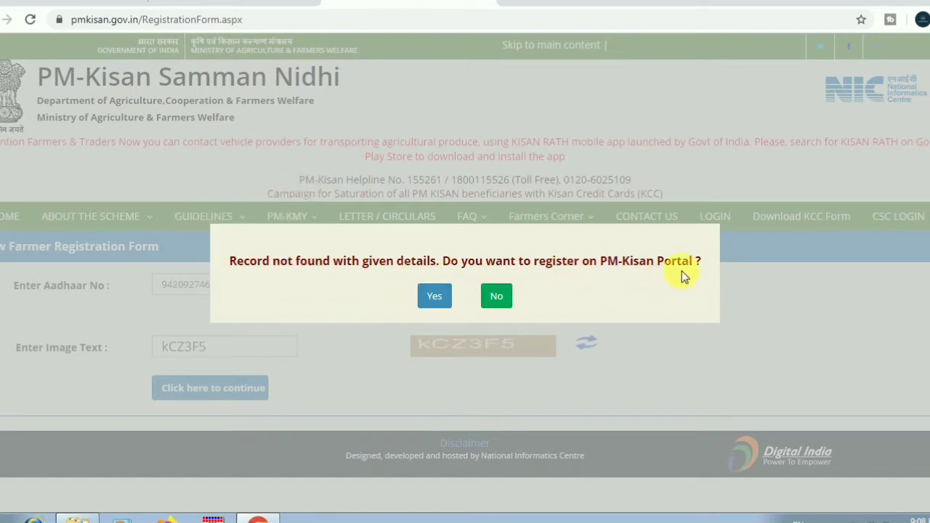
click(436, 299)
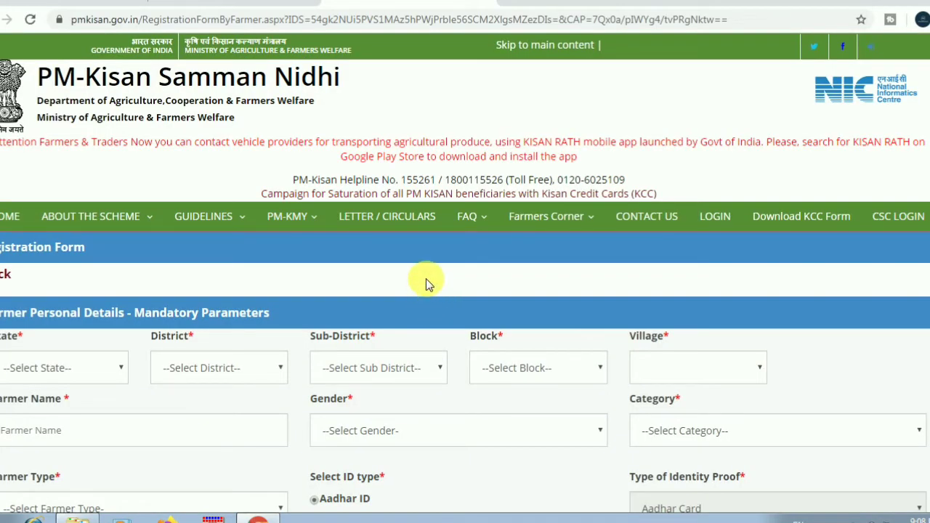
scroll(426, 278, down, 1)
scroll(428, 282, down, 1)
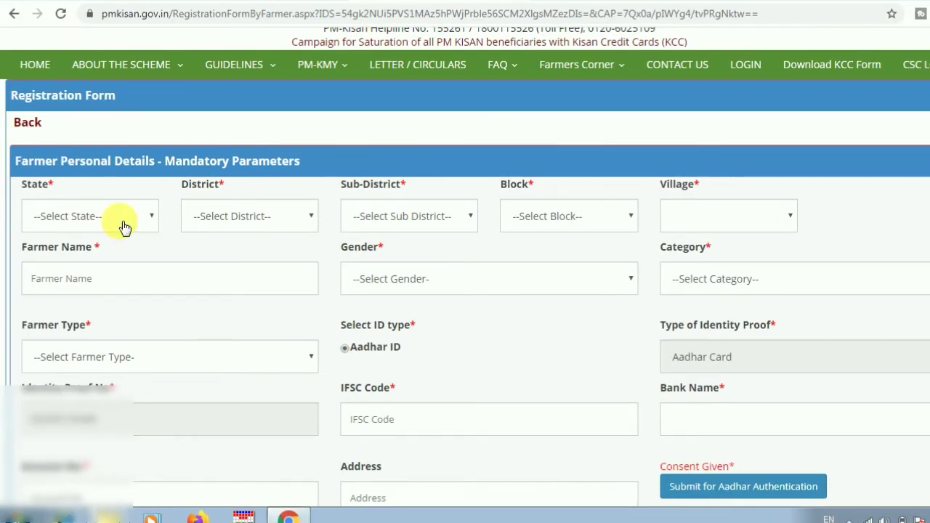
- Set location to TELANGANA, WARANGAL URBAN, Warangal, Warangal and Laxmipur - (923546)
click(122, 223)
scroll(121, 342, down, 4)
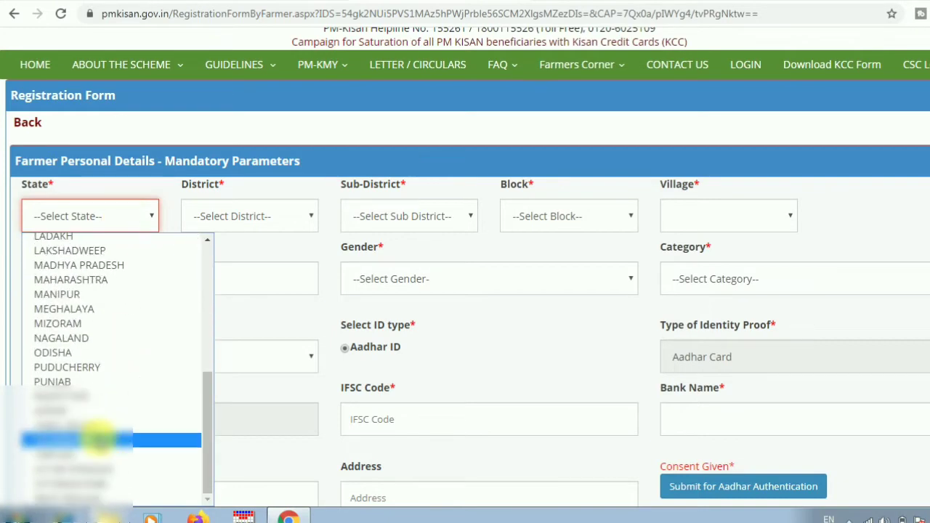
click(102, 439)
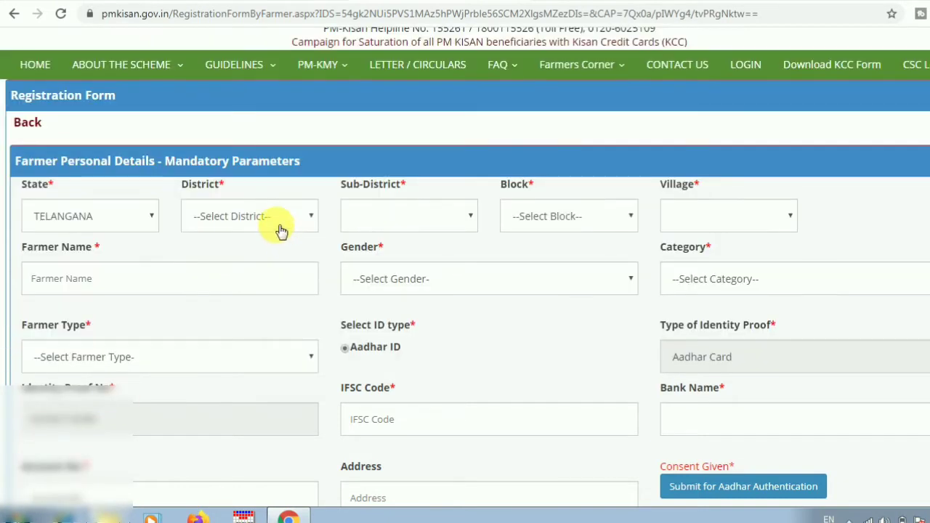
click(277, 222)
scroll(262, 429, down, 4)
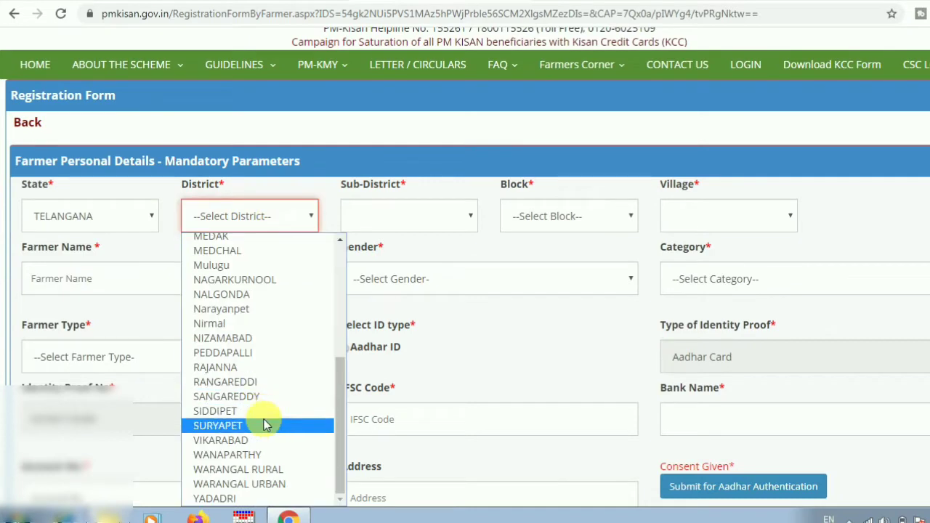
click(240, 483)
click(426, 218)
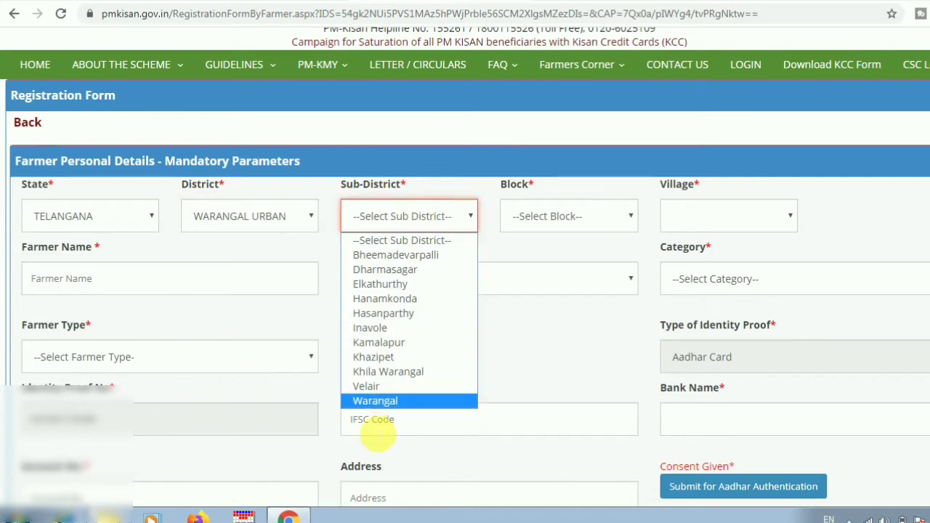
click(379, 401)
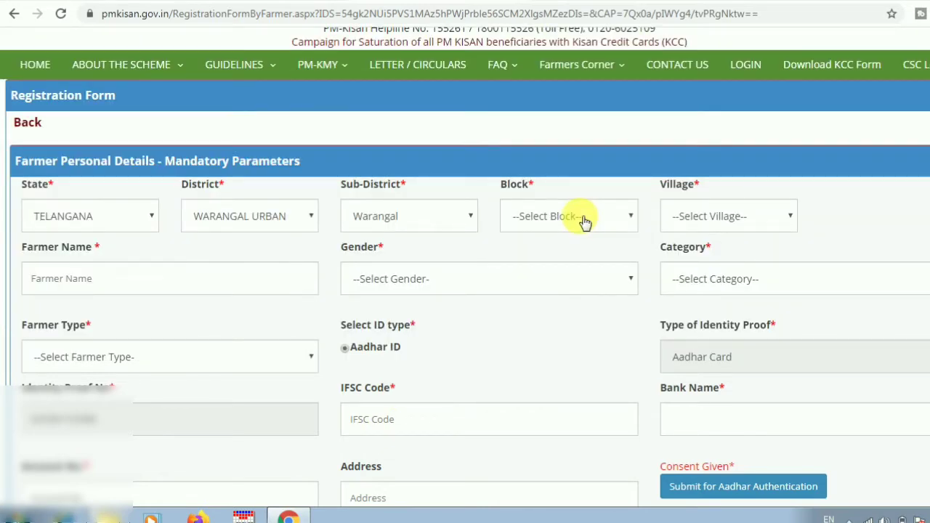
click(585, 222)
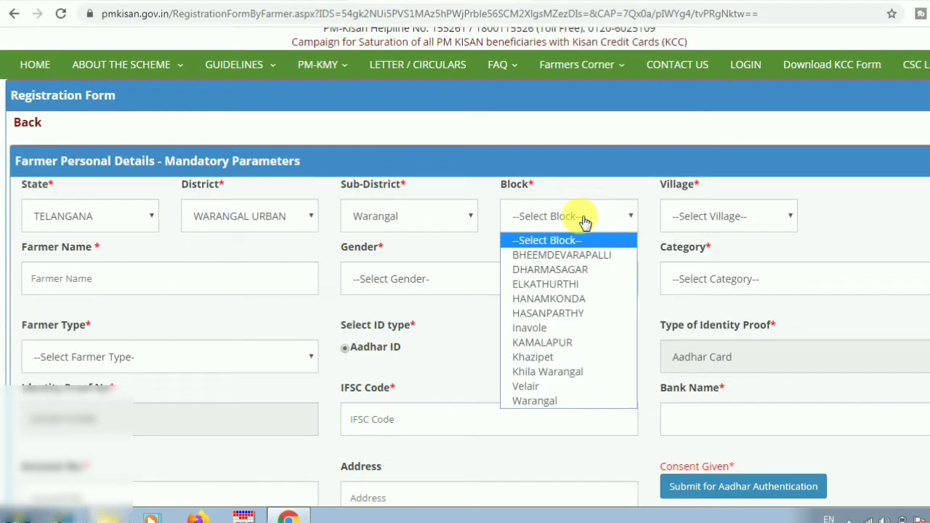
click(549, 401)
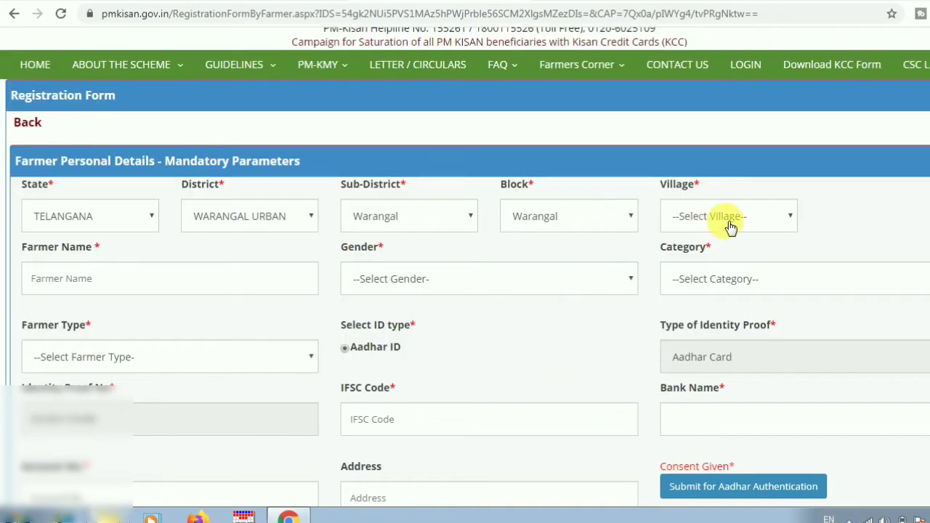
click(723, 221)
click(711, 256)
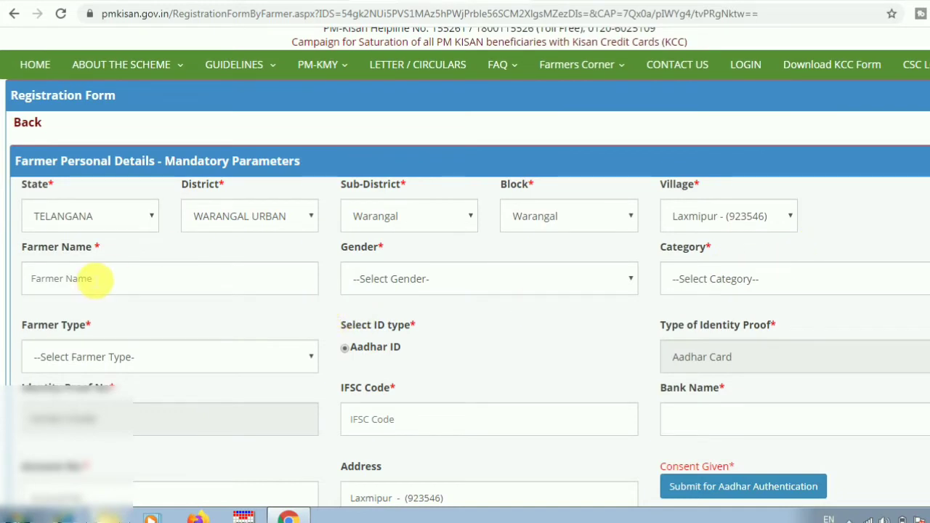
- Enter the farmer's name and choose Male, General/Others and Small (1-2Ha) farmer type
click(92, 280)
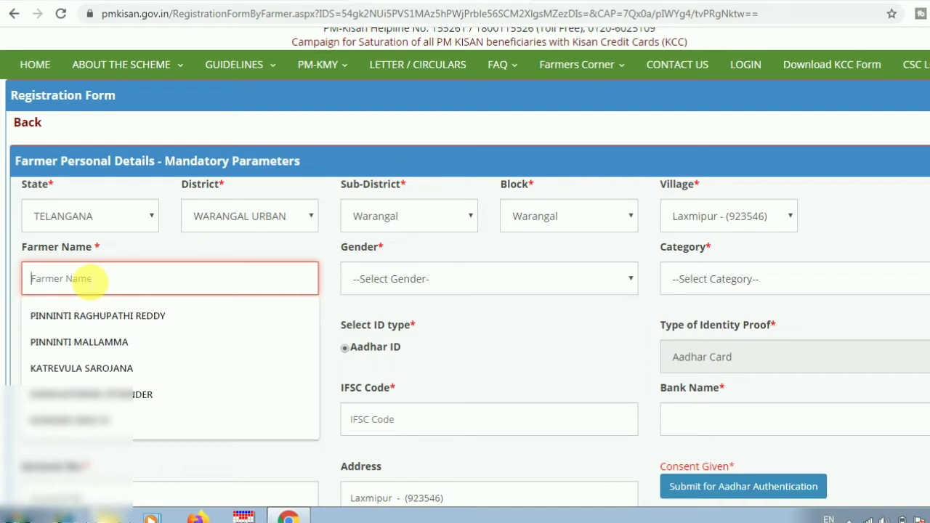
text(RAJU)
click(454, 285)
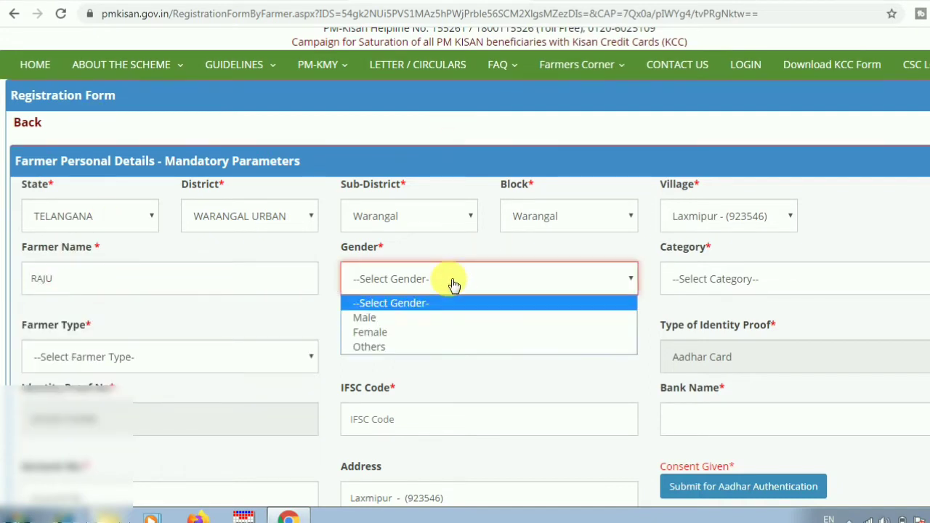
click(406, 318)
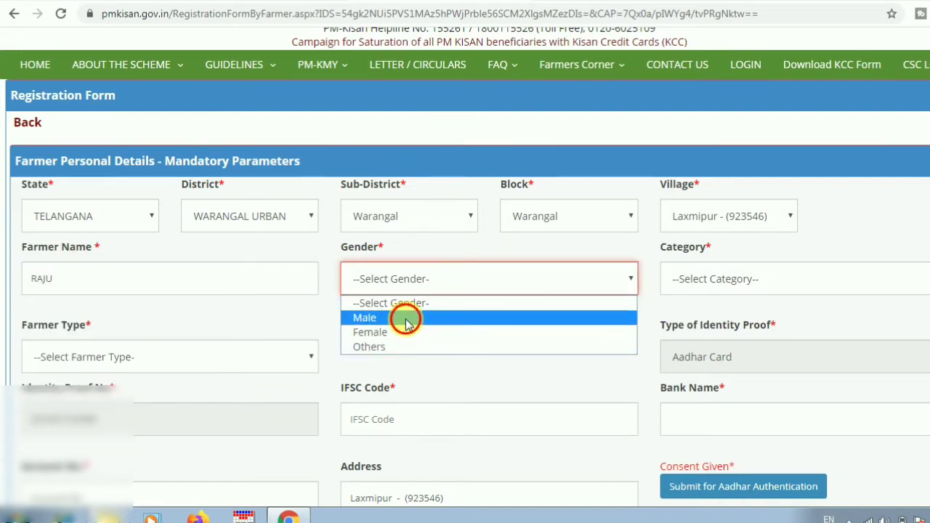
click(762, 278)
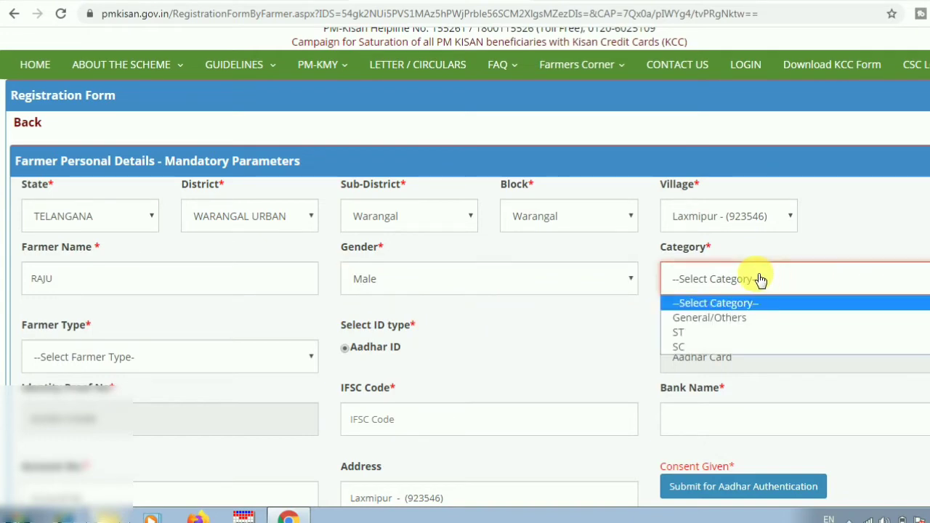
click(726, 318)
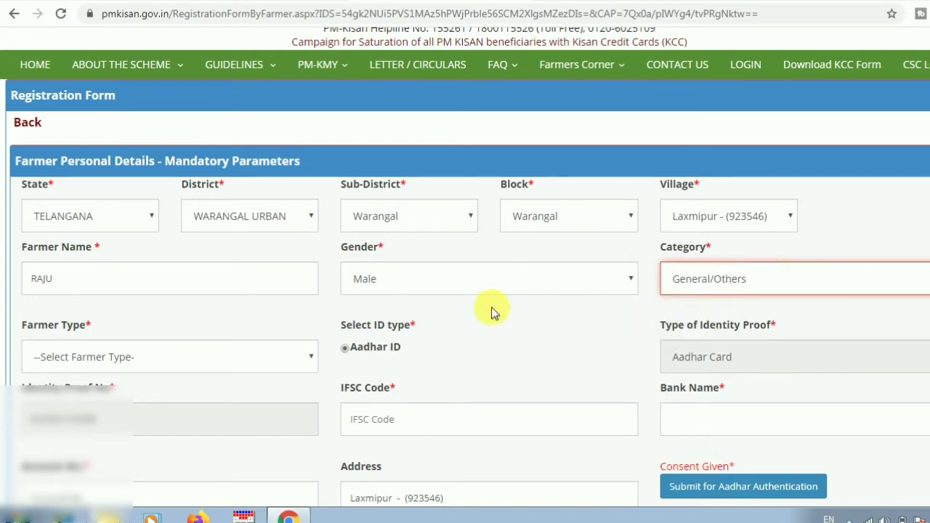
click(157, 357)
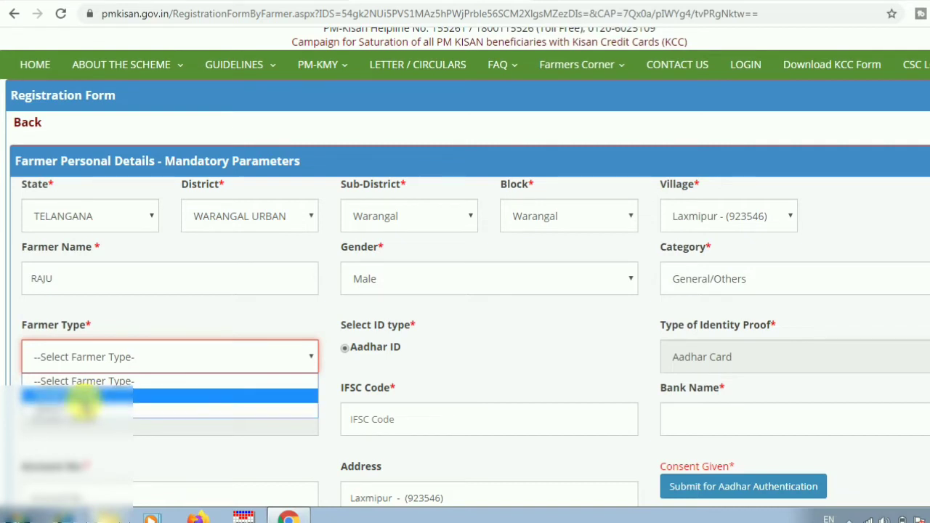
click(84, 396)
click(530, 362)
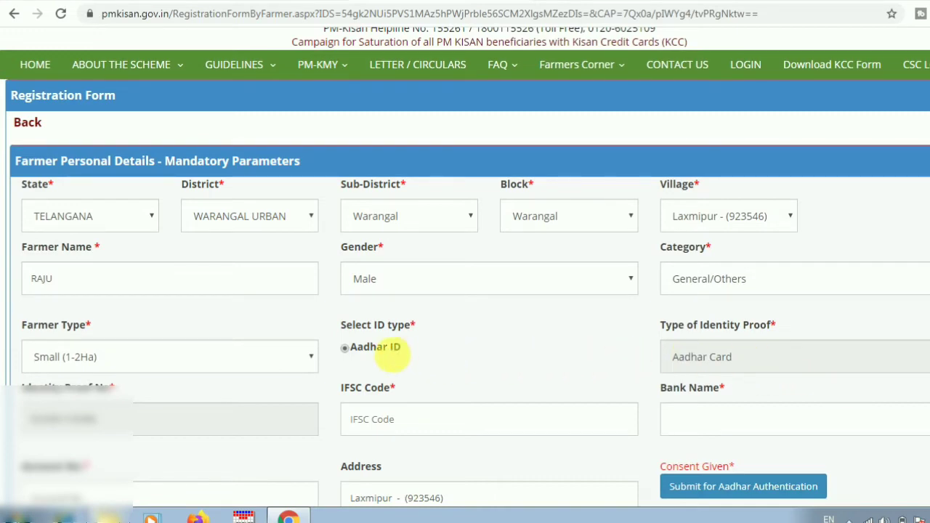
scroll(567, 326, down, 2)
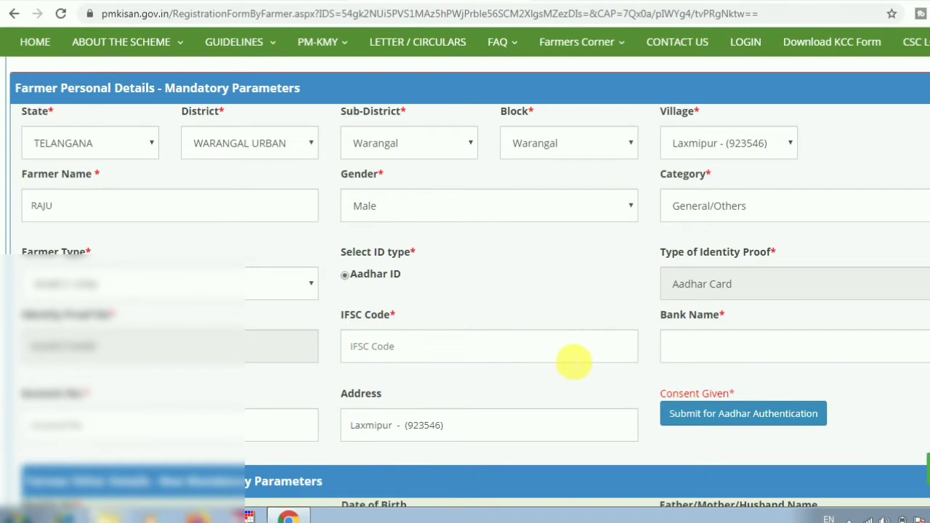
- Enter IFSC code SBIN0021331 and choose STATE BANK OF INDIA as the bank
scroll(556, 342, down, 2)
click(437, 276)
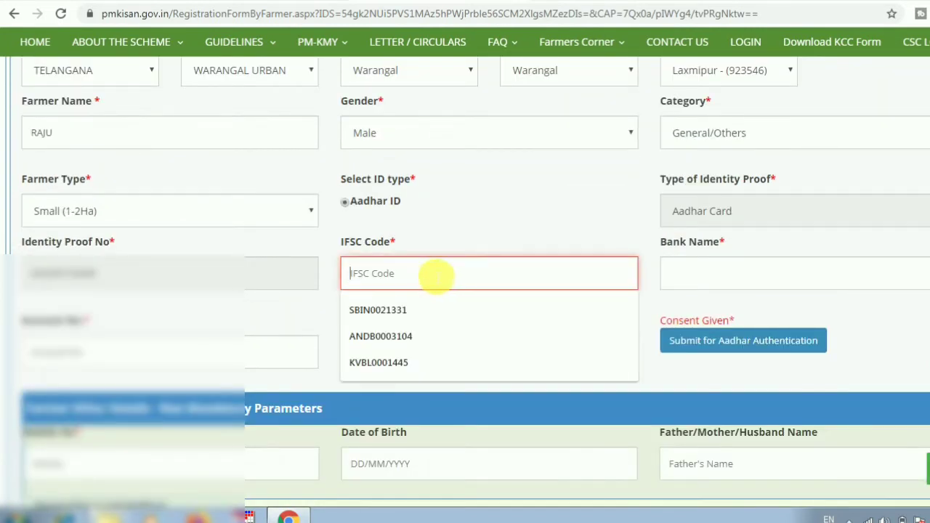
click(378, 309)
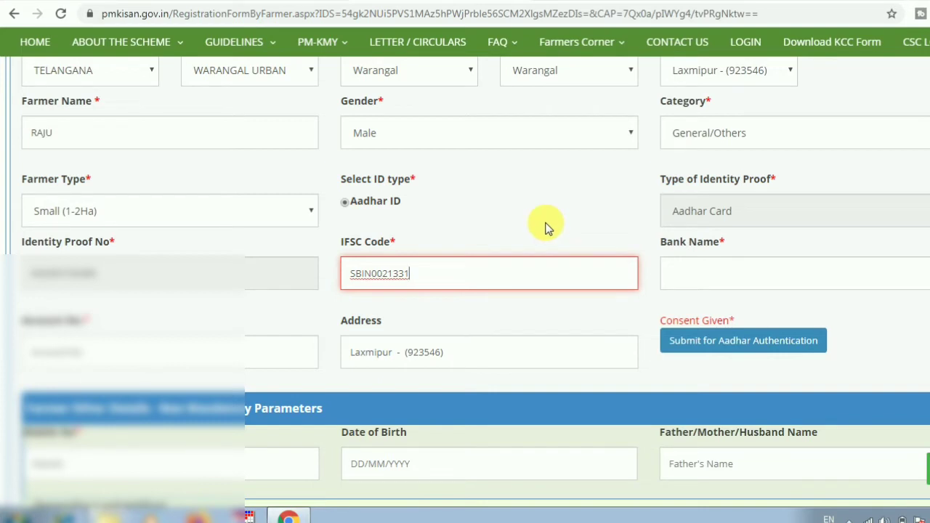
click(546, 227)
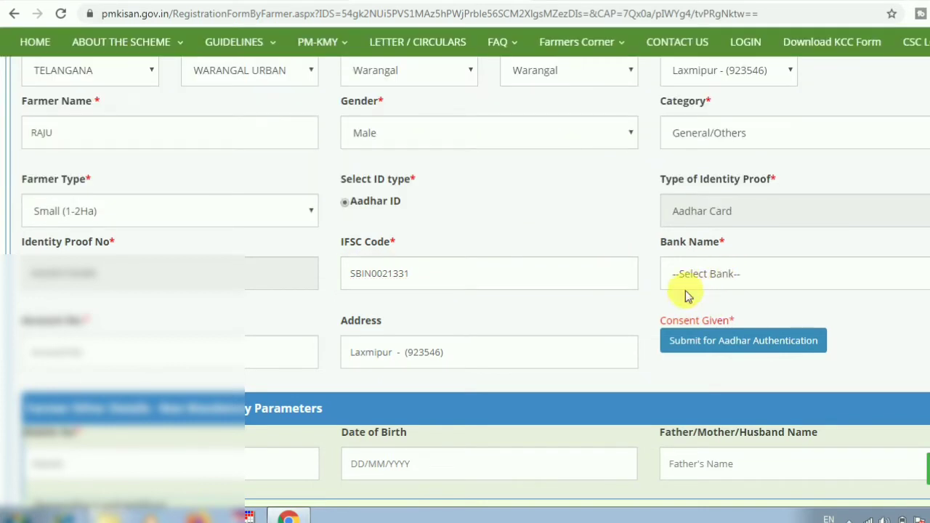
click(729, 274)
click(729, 314)
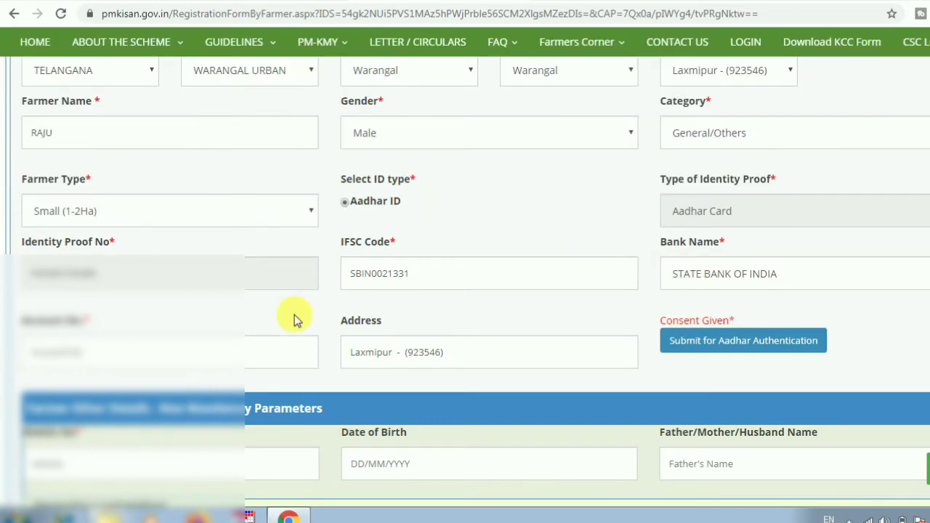
- Fill the bank account number from autofill and submit for Aadhaar authentication
click(203, 352)
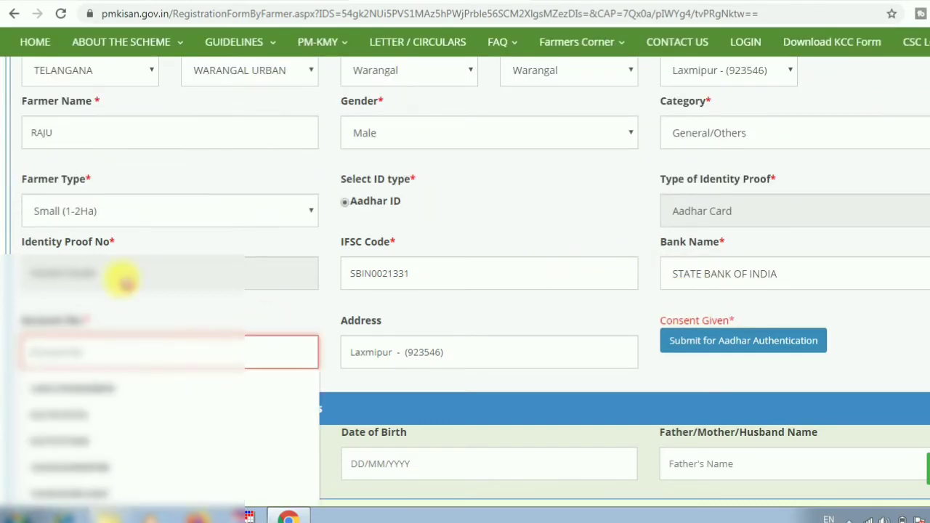
key(Down)
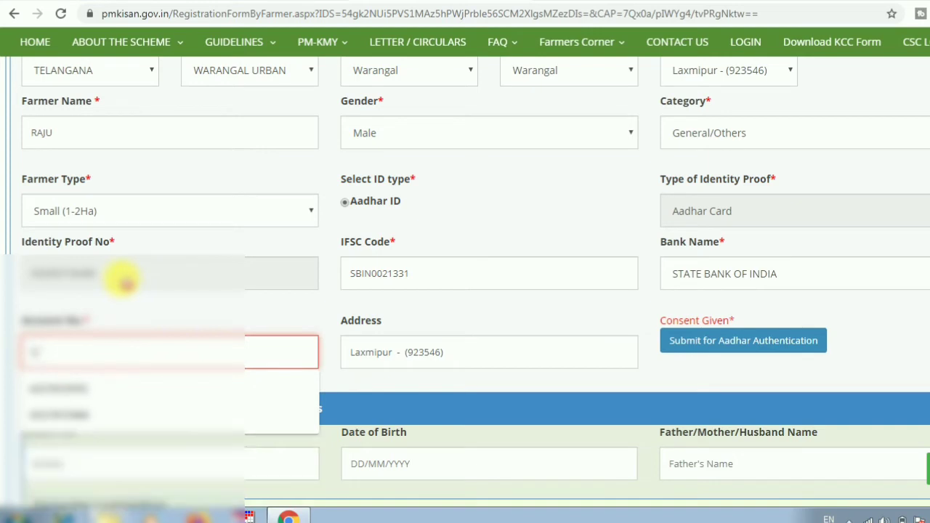
key(Return)
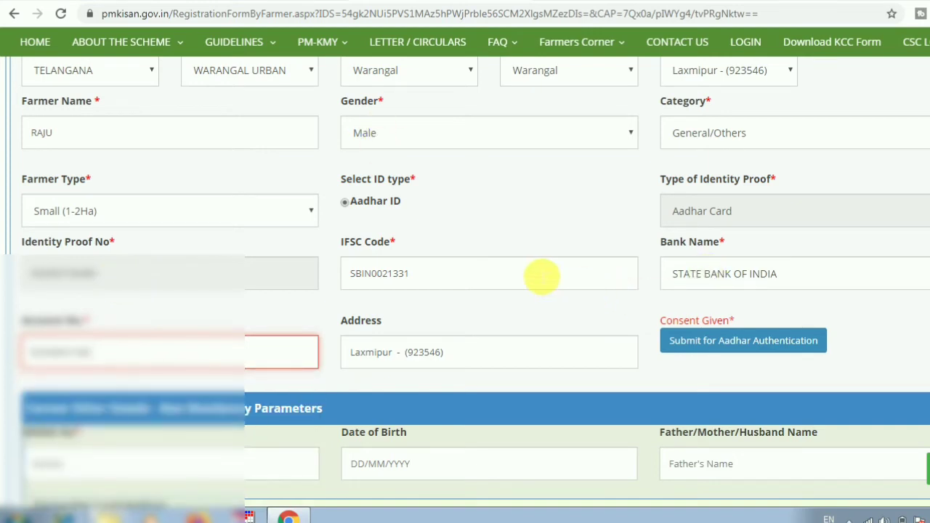
scroll(582, 284, down, 2)
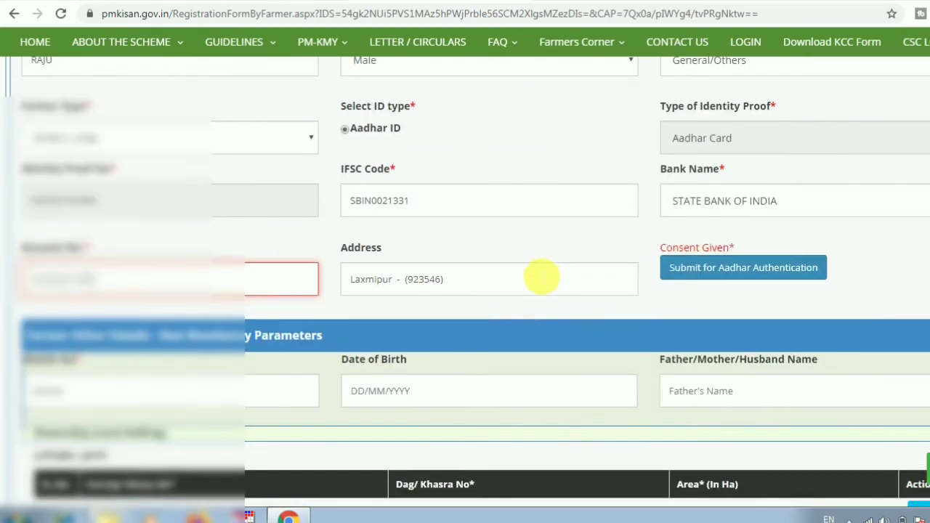
click(744, 274)
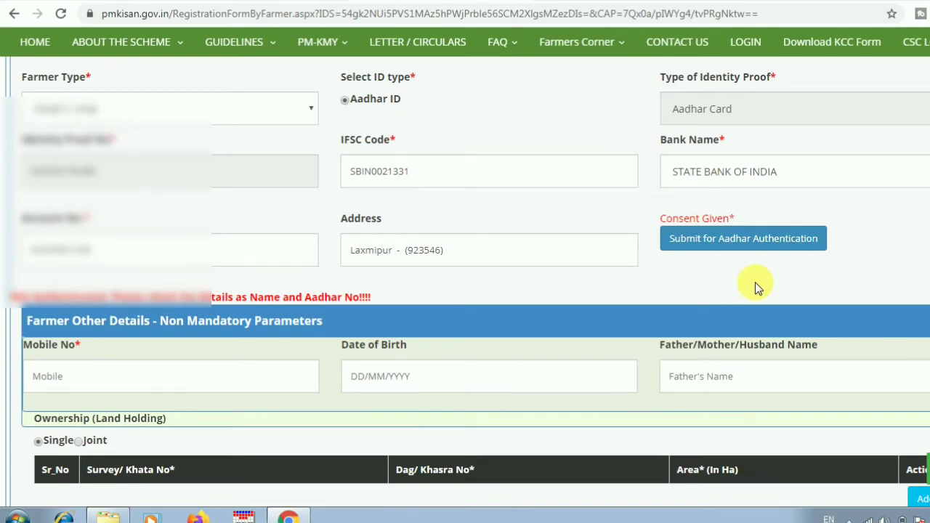
- Fill in the farmer's mobile number, date of birth and father's name, then open Add Land Detail
scroll(754, 284, down, 3)
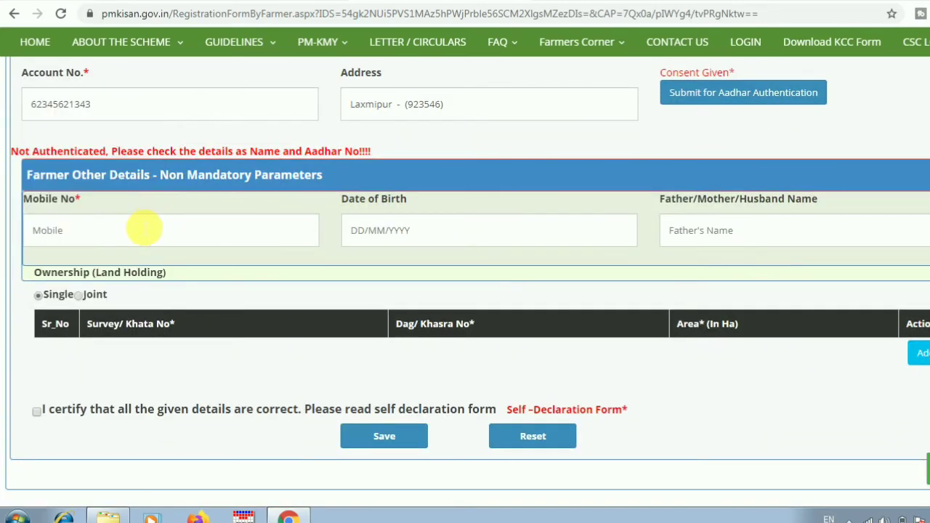
click(143, 229)
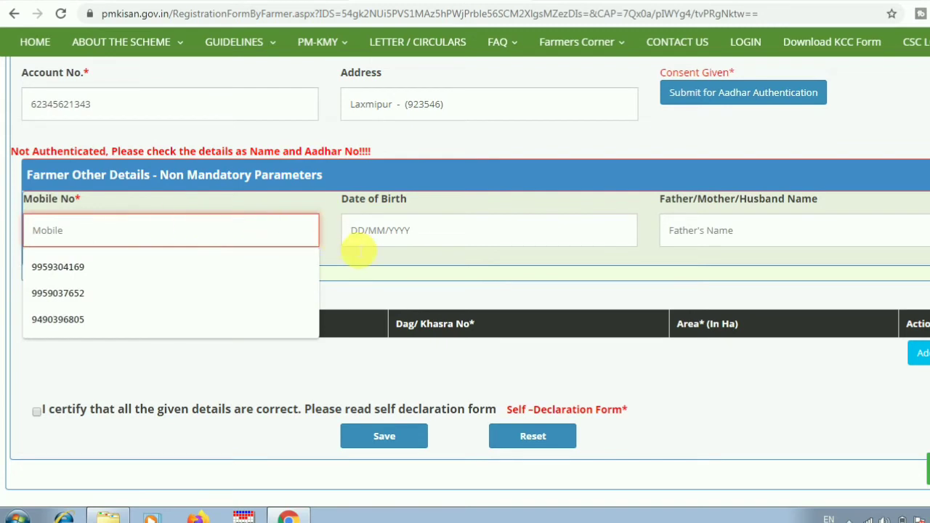
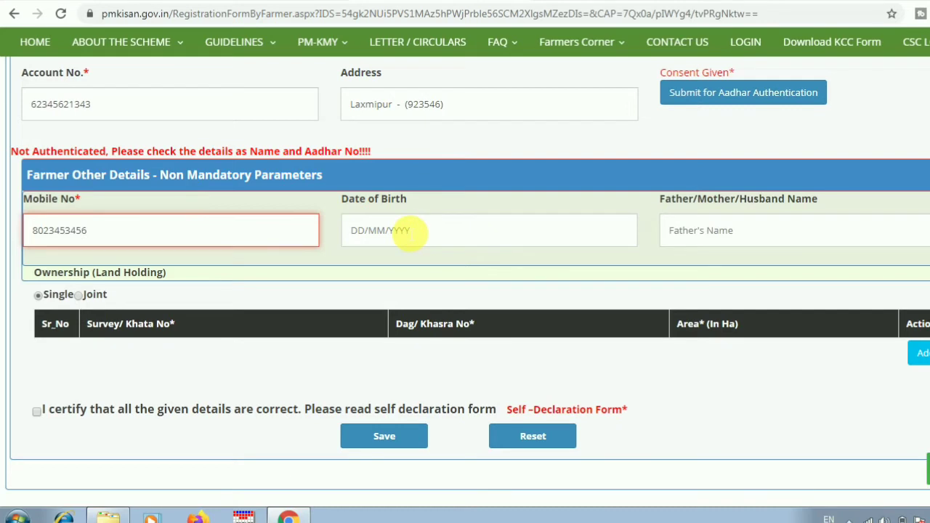
click(410, 233)
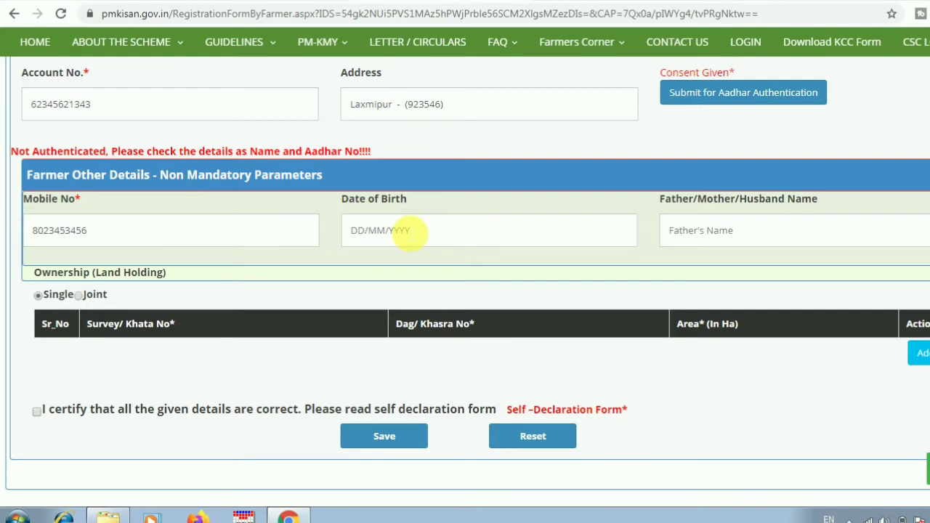
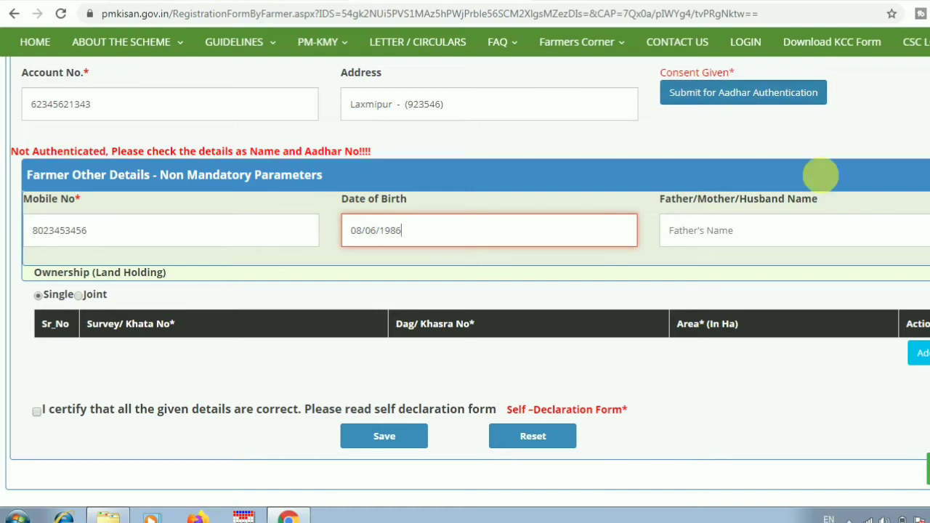
click(731, 233)
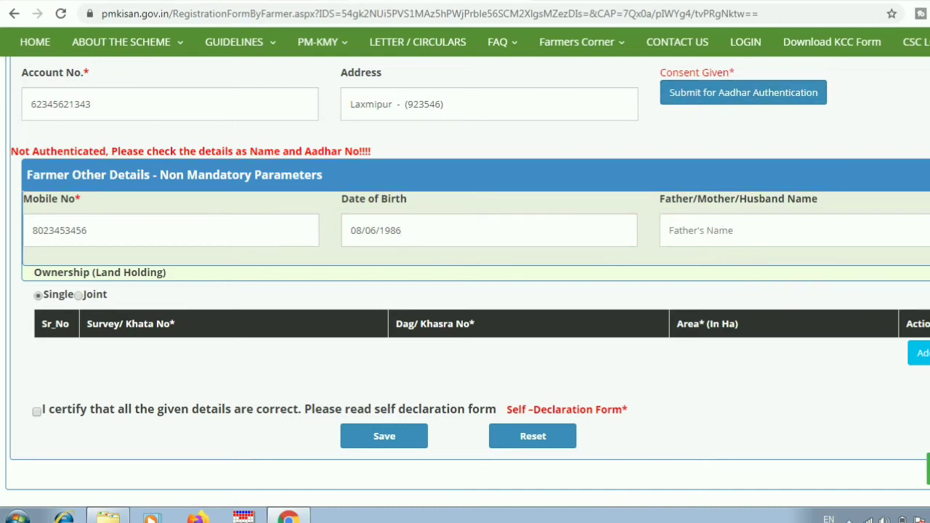
text(RAJAIAH)
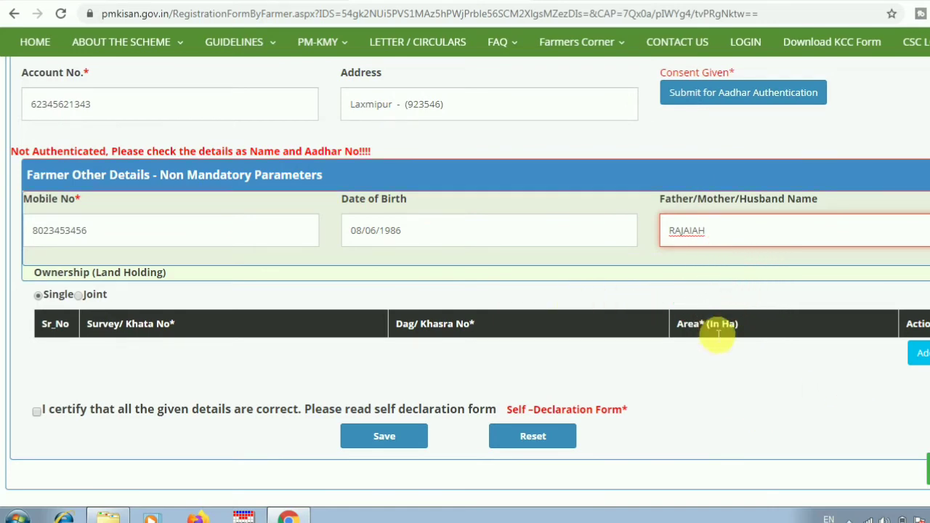
click(922, 355)
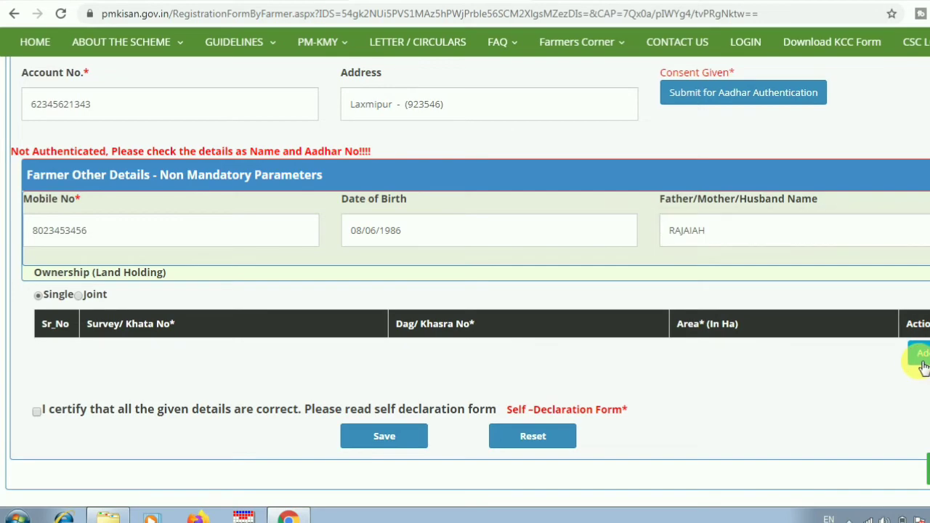
scroll(341, 393, down, 1)
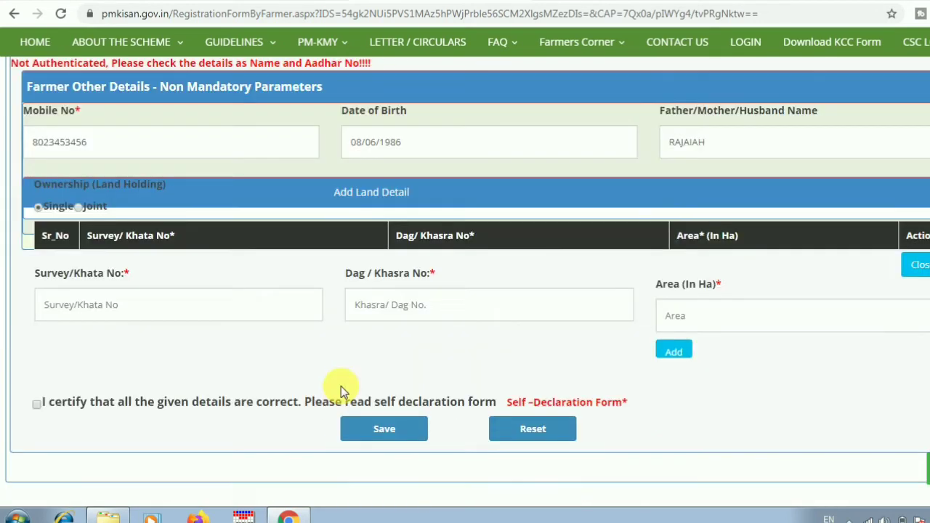
- Add a land record with Survey/Khata No 23, Dag/Khasra No 567 and area 1.00 Ha
scroll(341, 386, down, 1)
click(100, 254)
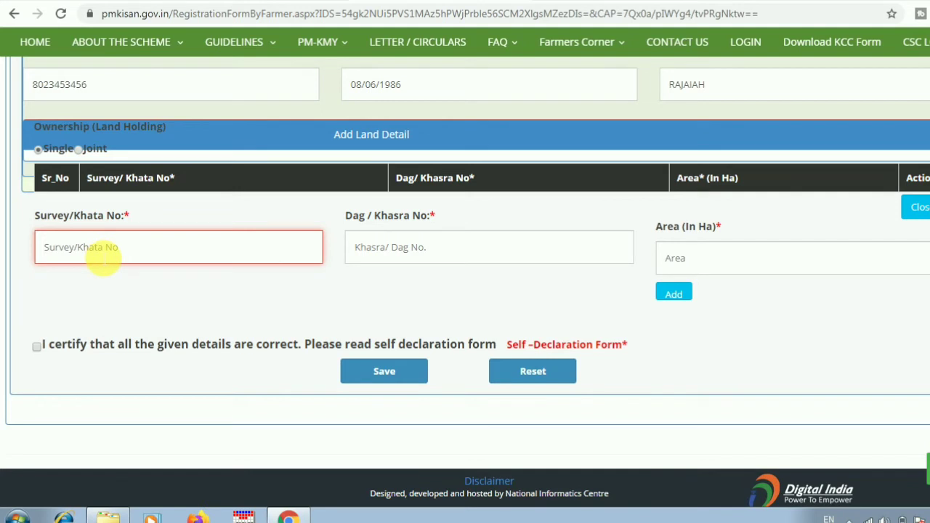
text(23)
click(488, 252)
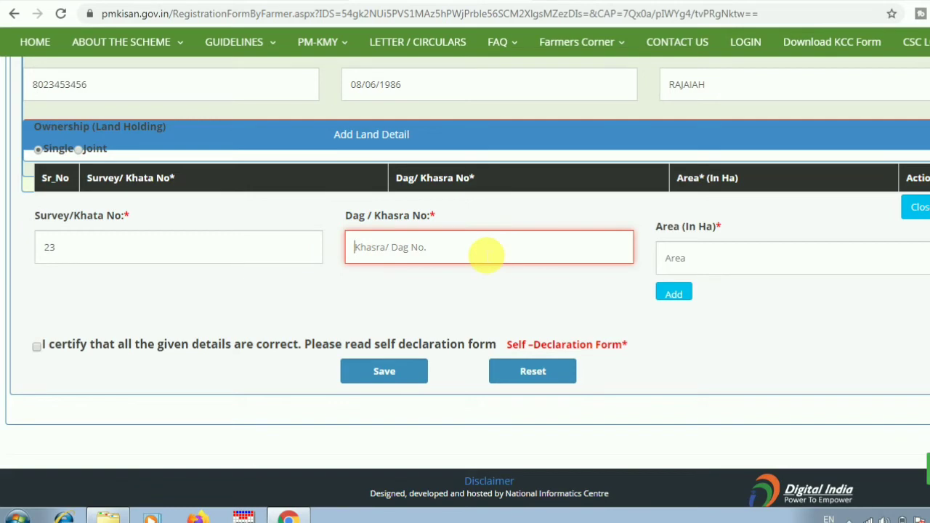
text(567)
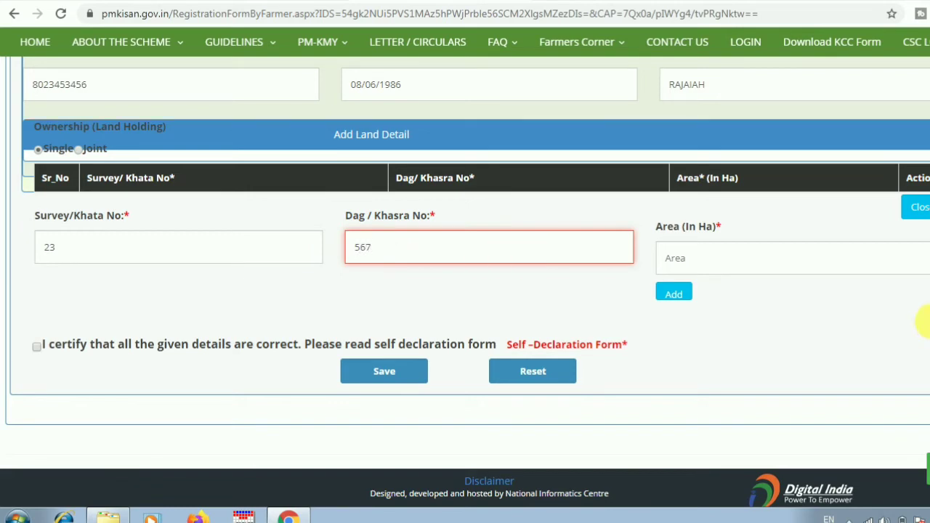
click(728, 269)
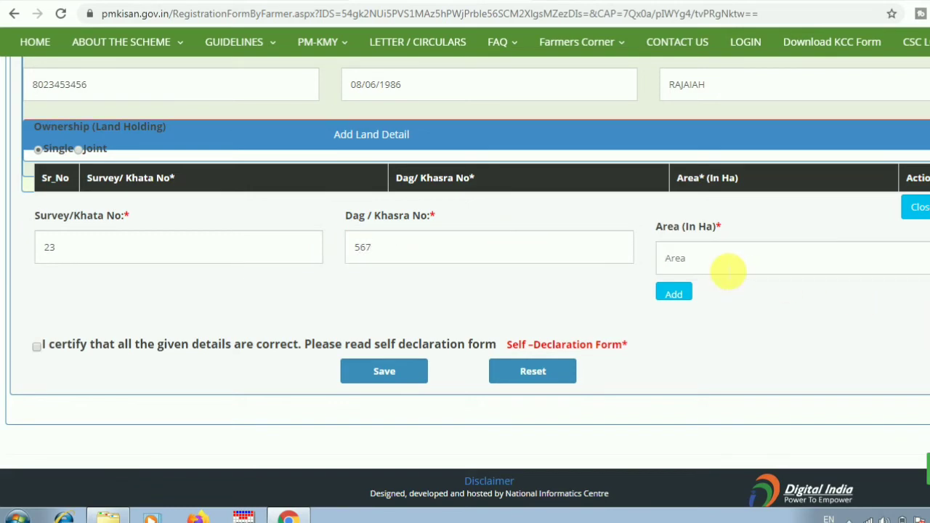
click(706, 266)
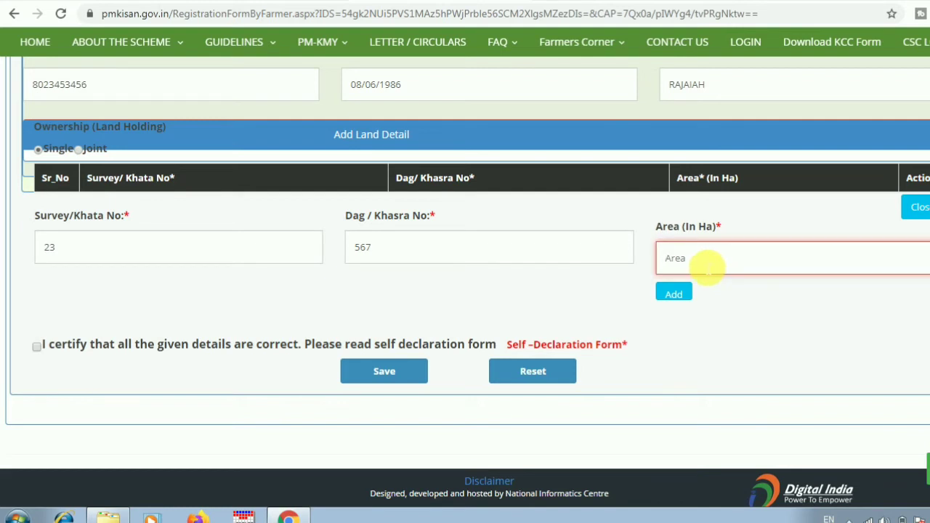
text(1.00)
click(683, 299)
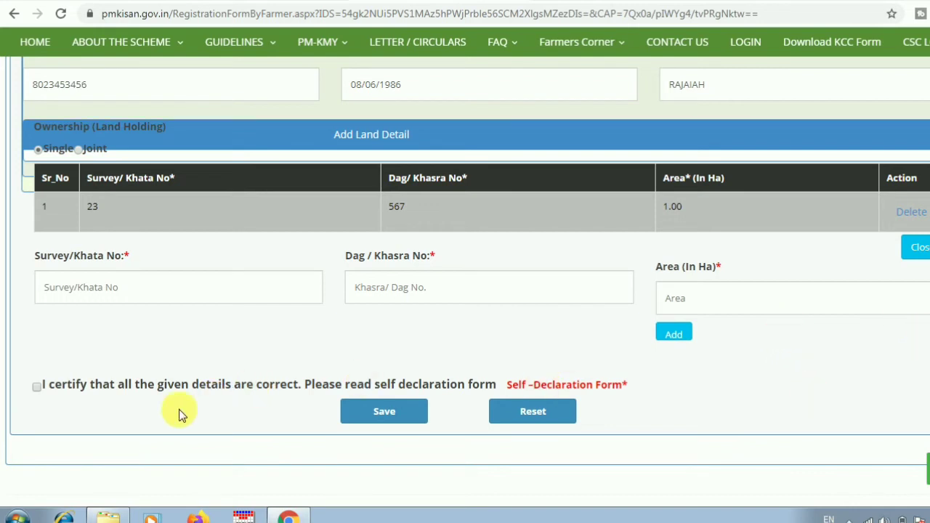
- Tick the 'I certify' declaration, save the registration and accept the success alert
click(38, 387)
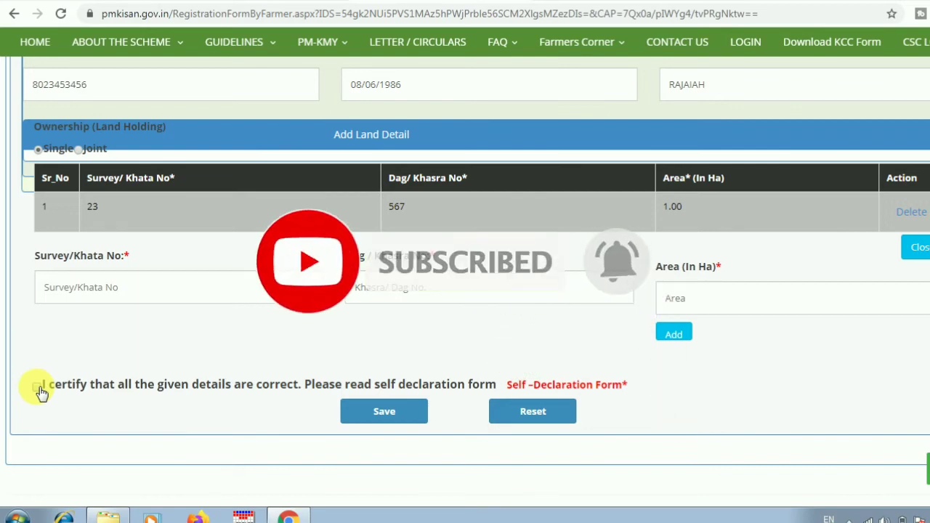
click(38, 387)
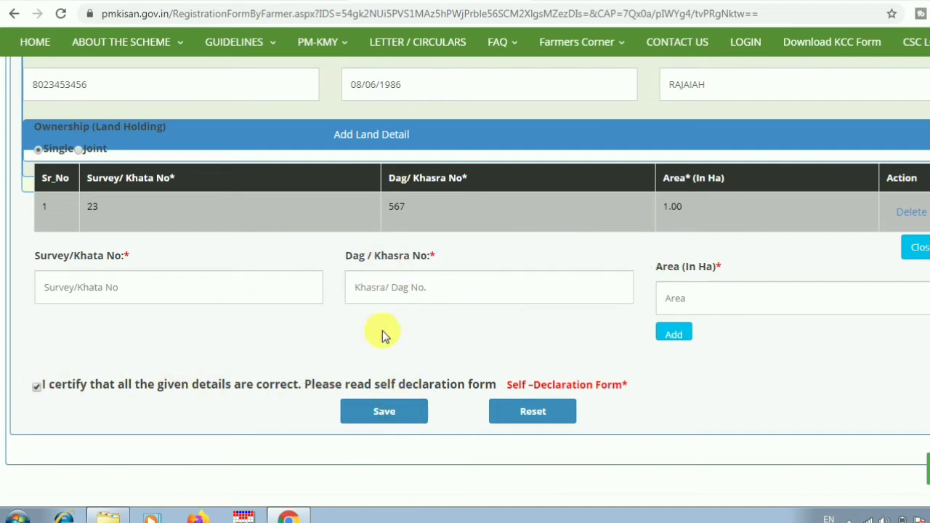
click(384, 413)
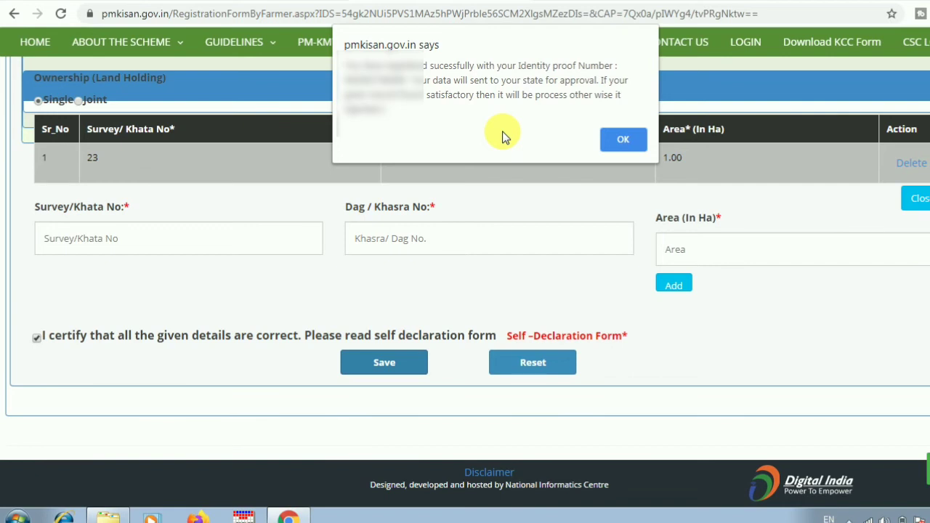
key(Return)
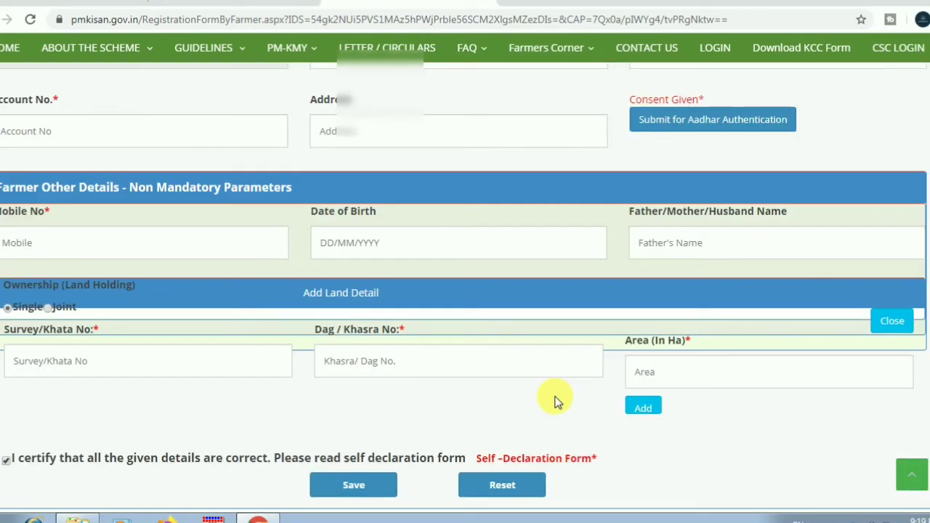